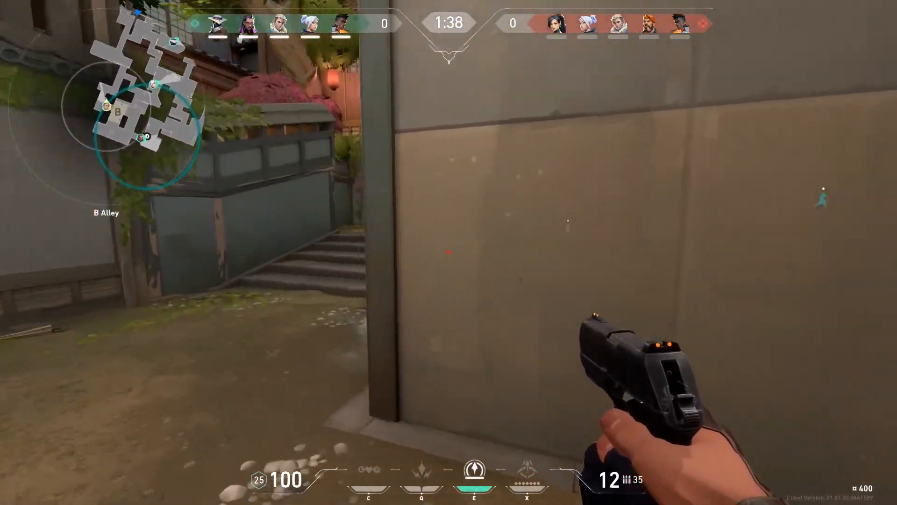
key(3)
key(2)
key(w)
key(w)
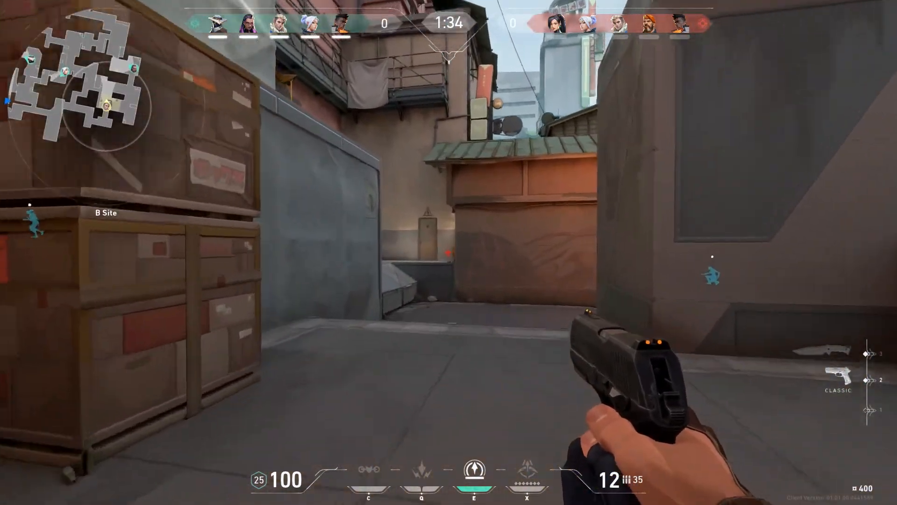
key(w)
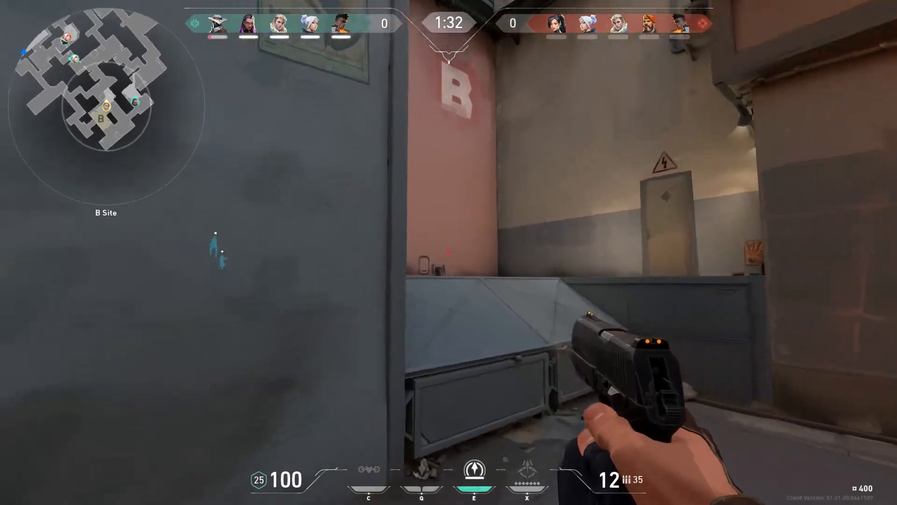
key(space)
key(w)
key(space)
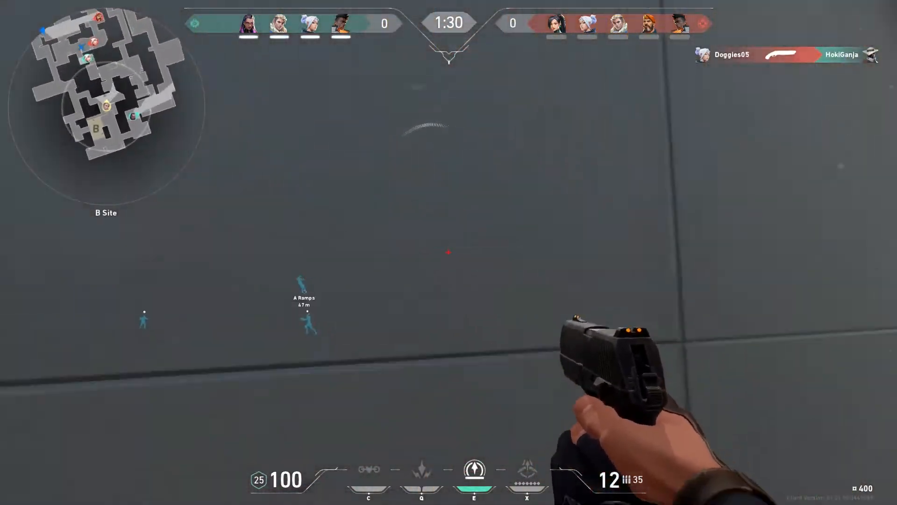
key(w)
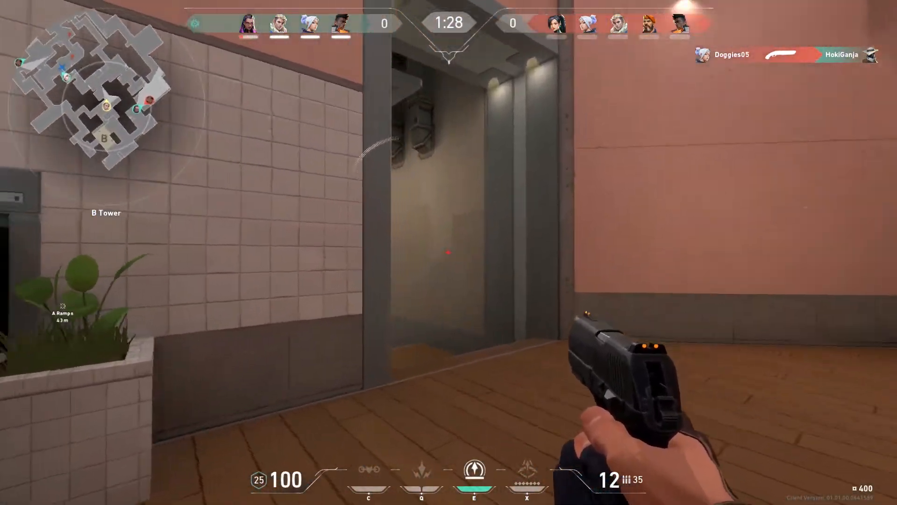
key(w)
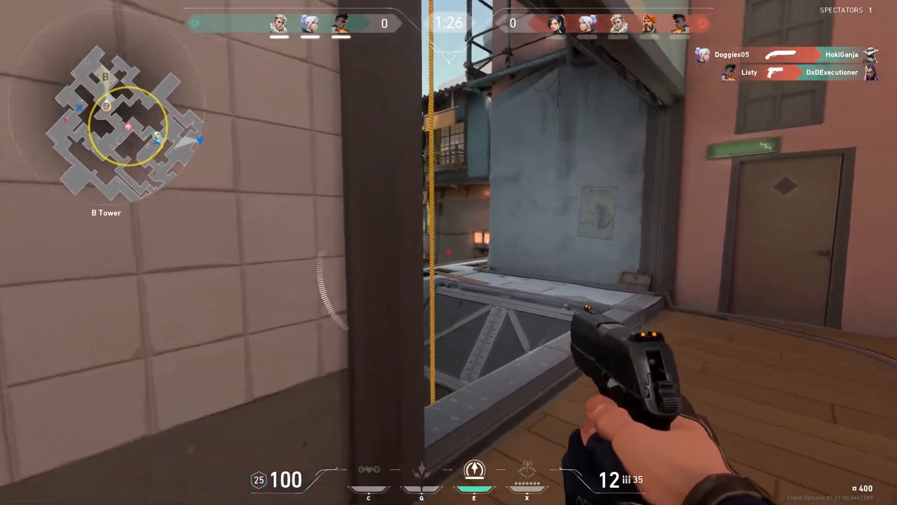
key(e)
key(w)
click(449, 253)
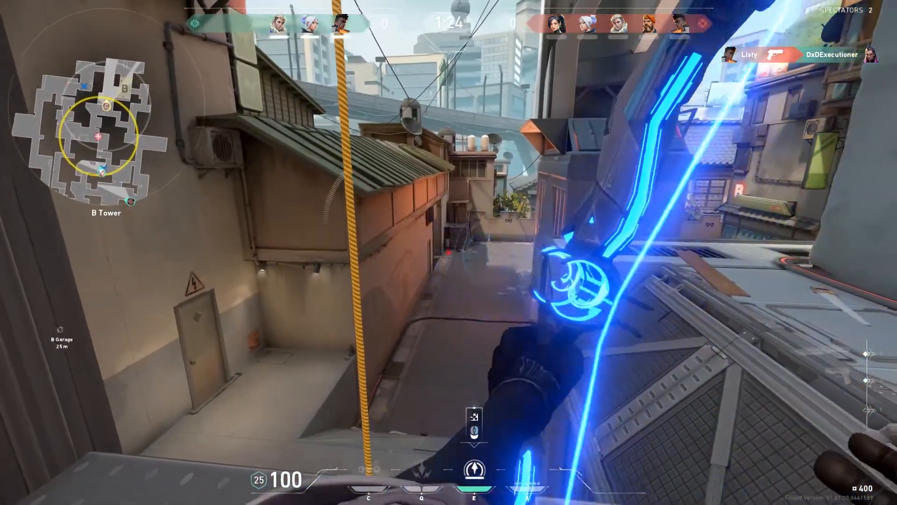
key(s)
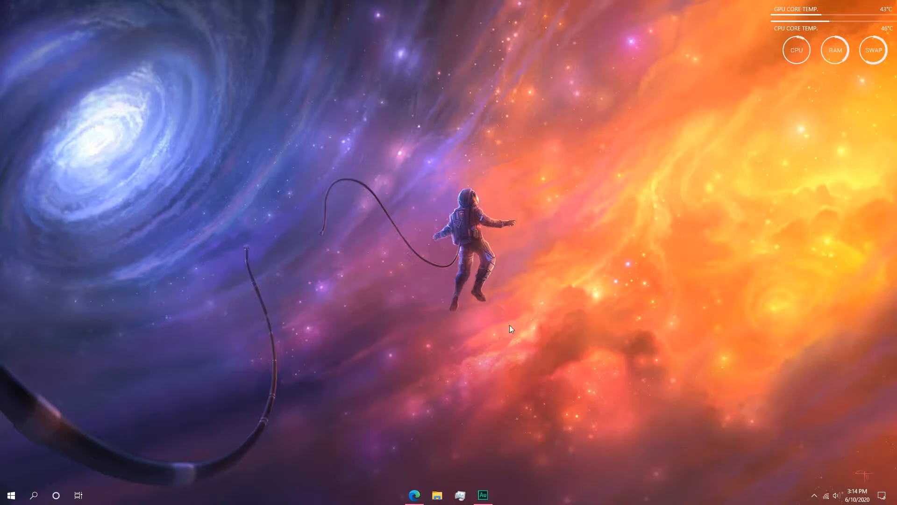
Open Task Manager and examine the background processes, including the Discord, Microsoft Edge and NVIDIA entries.
click(460, 494)
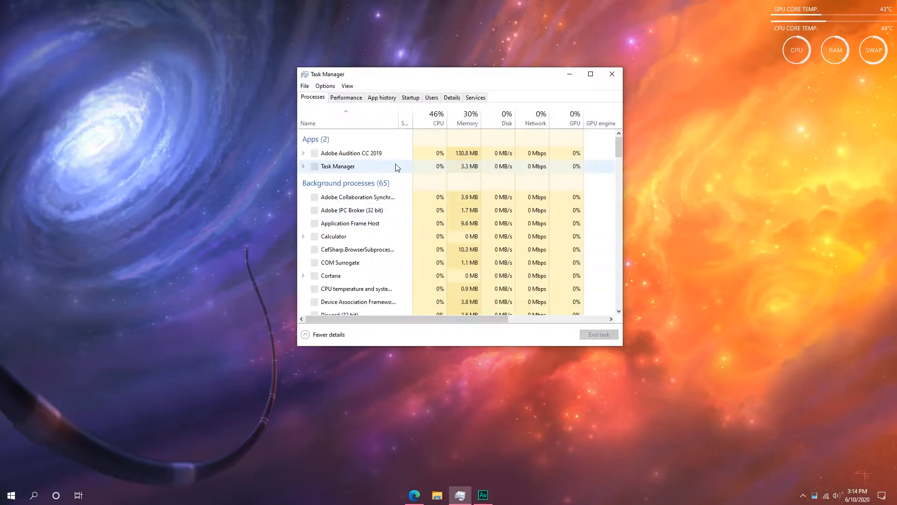
scroll(398, 171, down, 8)
scroll(399, 173, down, 5)
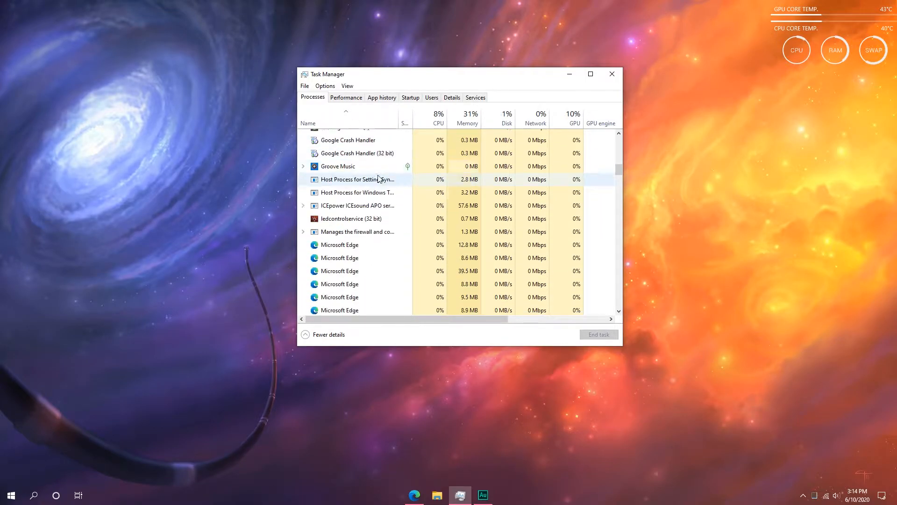
scroll(378, 179, down, 2)
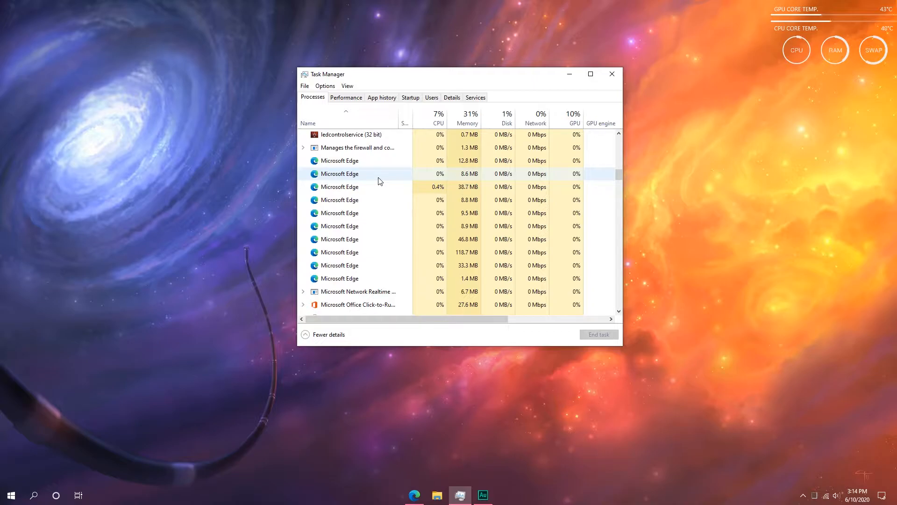
scroll(378, 180, down, 1)
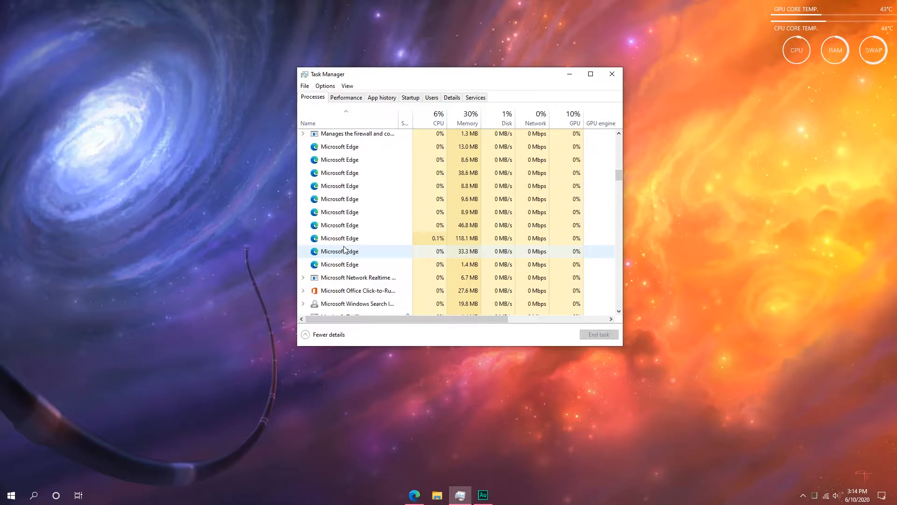
scroll(388, 226, up, 3)
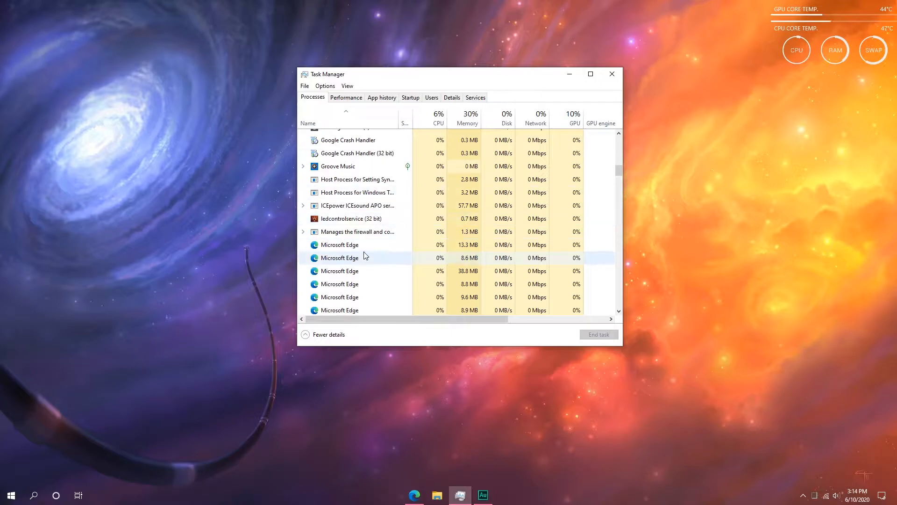
scroll(365, 255, down, 3)
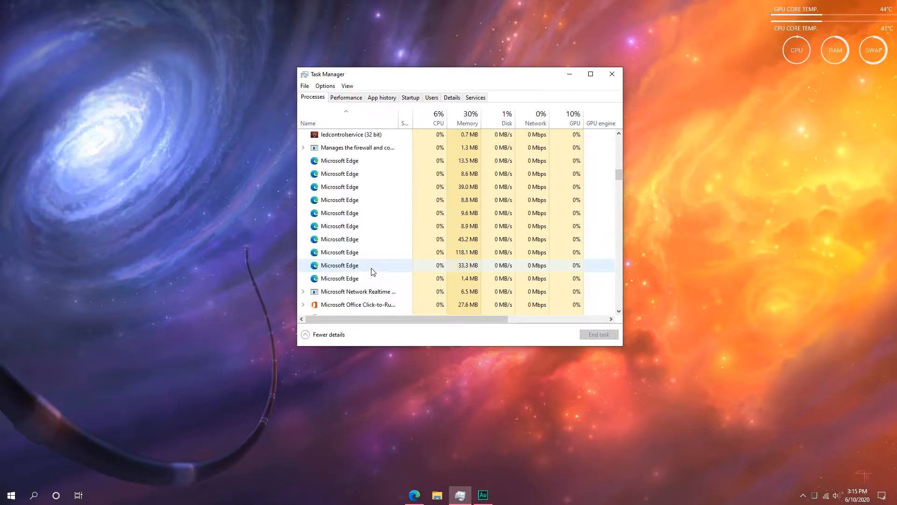
scroll(403, 261, up, 1)
scroll(405, 264, up, 3)
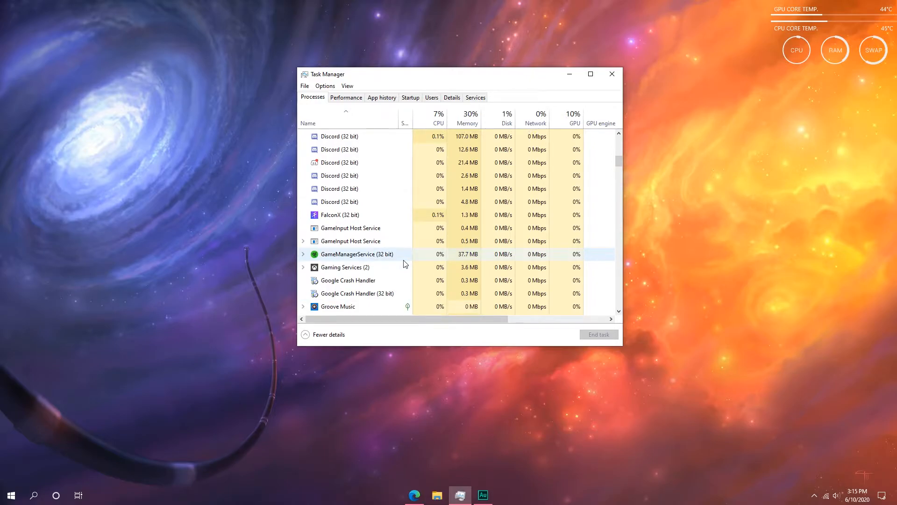
scroll(390, 162, up, 1)
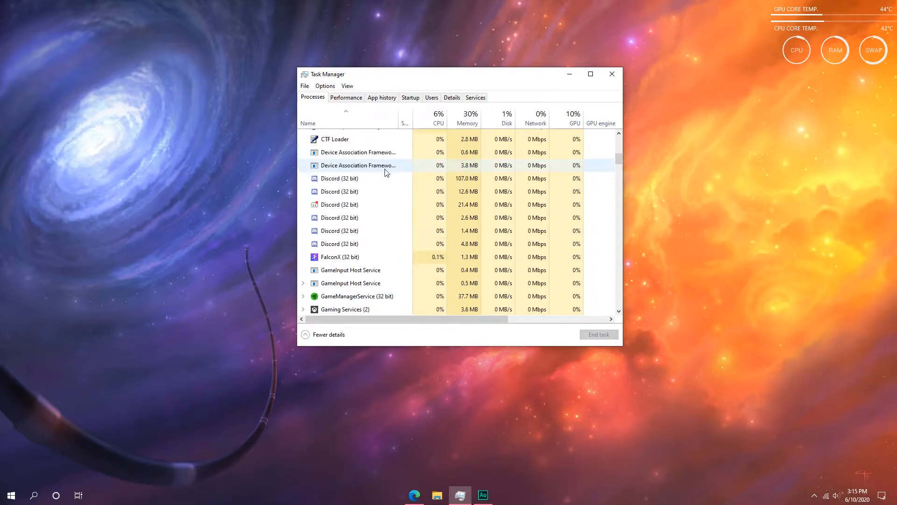
scroll(369, 199, down, 2)
scroll(366, 215, down, 5)
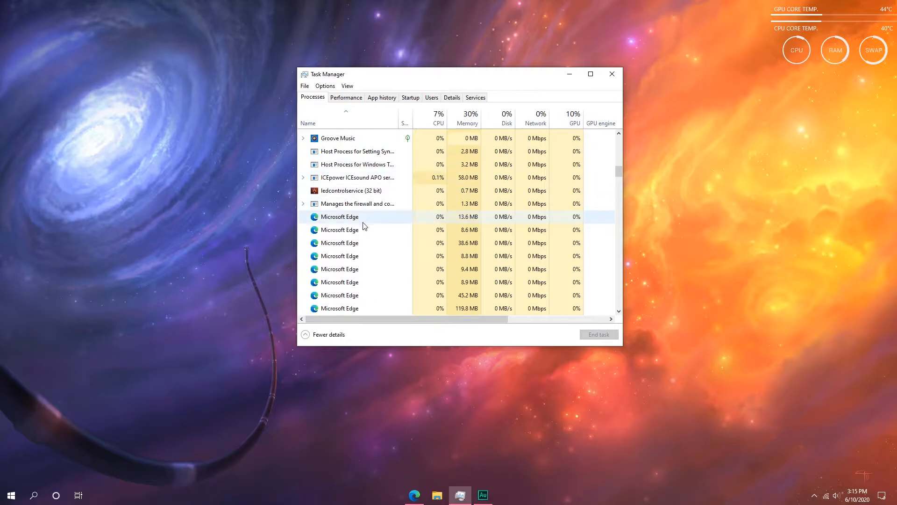
scroll(364, 228, down, 5)
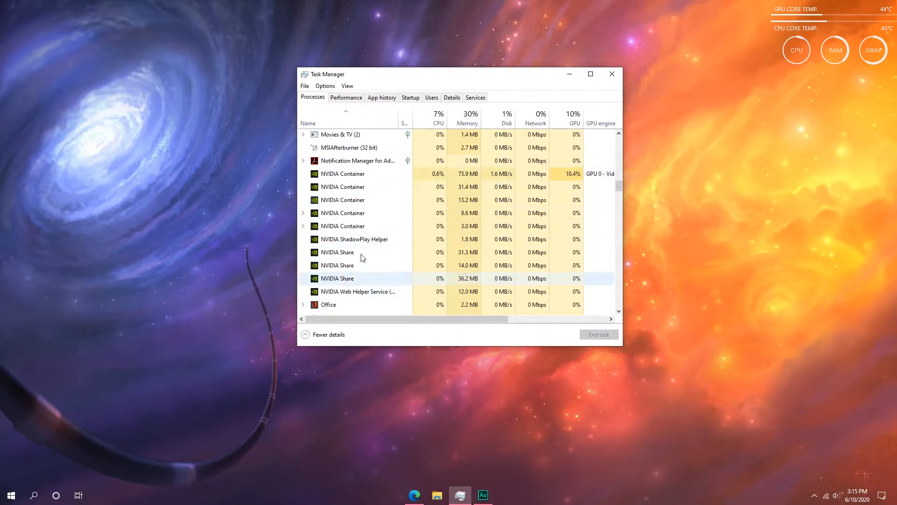
Select the Office entry among the background processes.
click(355, 160)
scroll(318, 280, down, 2)
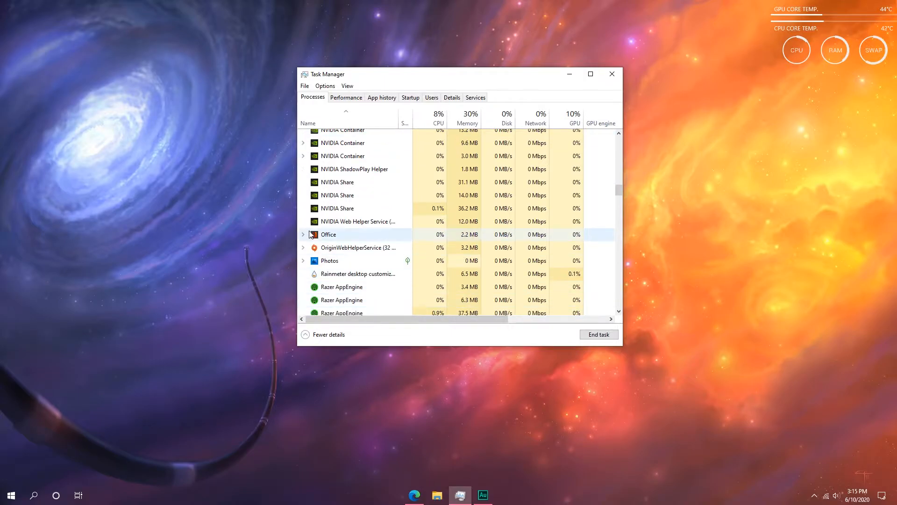
click(327, 235)
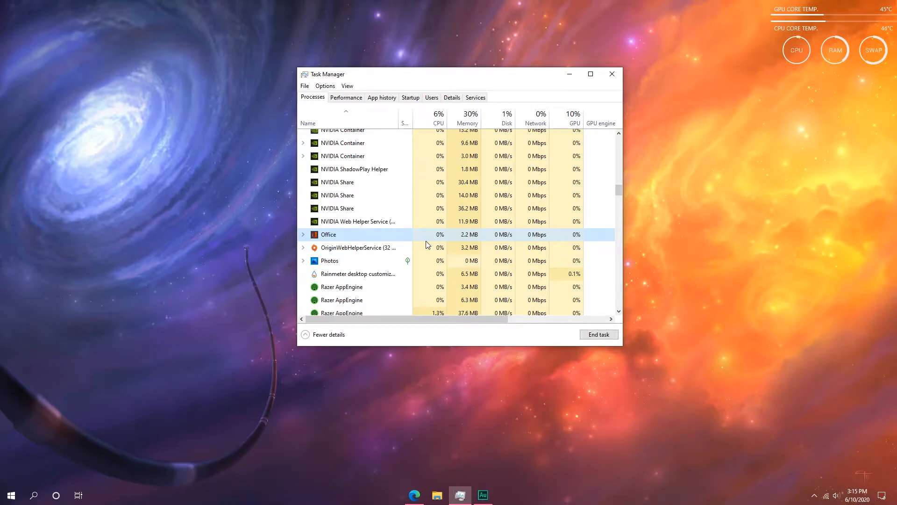
Examine the remaining background processes, including the Razer, Realtek, Runtime Broker and Settings entries, and return to the Discord entries.
scroll(369, 281, down, 2)
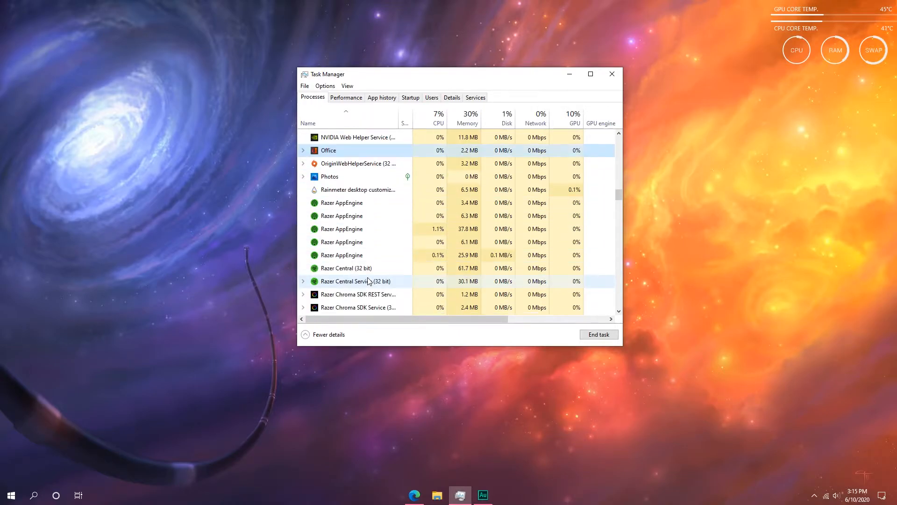
scroll(352, 289, down, 2)
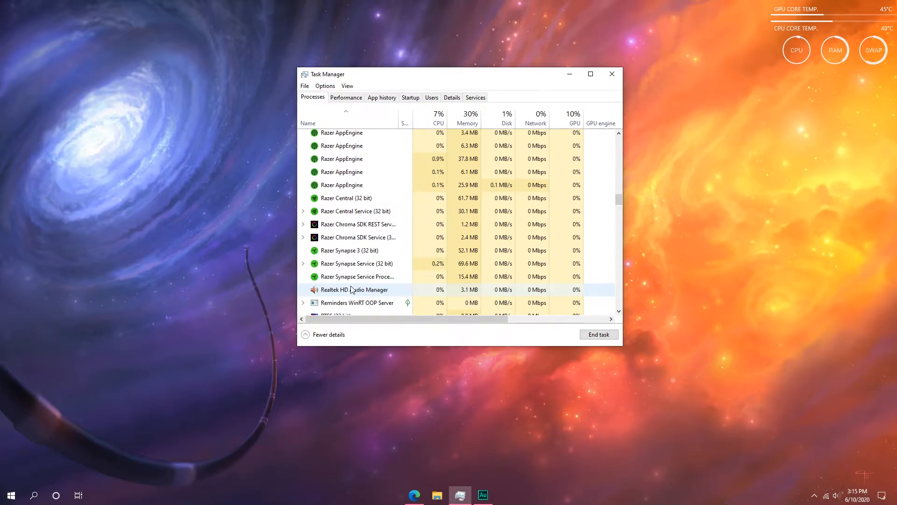
scroll(352, 288, down, 6)
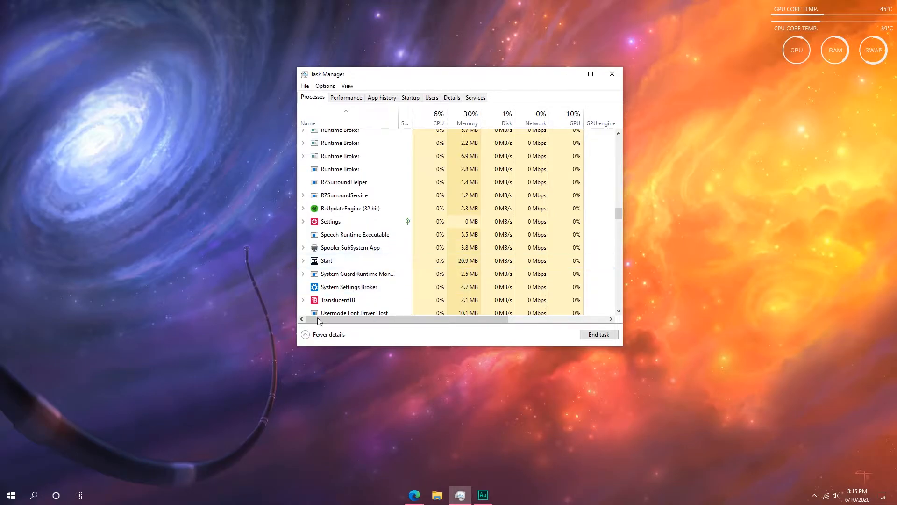
scroll(411, 278, up, 2)
scroll(410, 282, down, 3)
scroll(410, 282, down, 2)
scroll(407, 278, up, 7)
scroll(406, 276, up, 10)
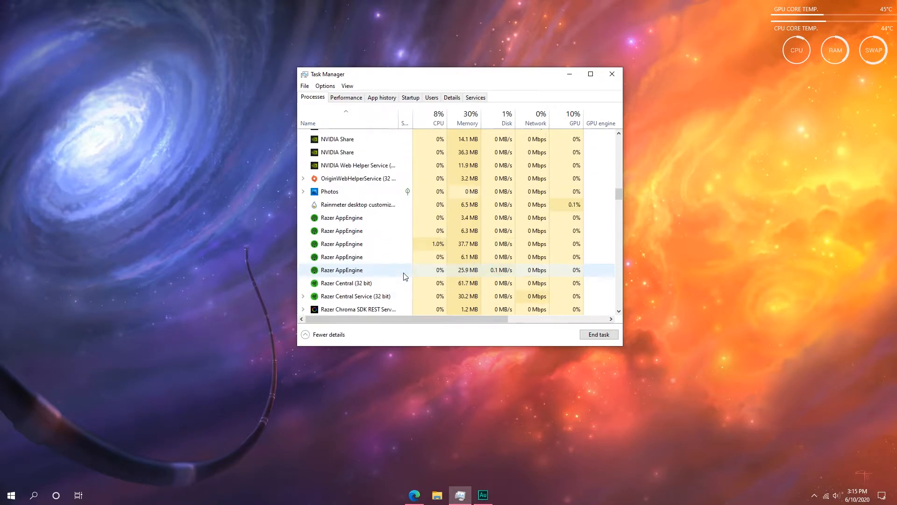
scroll(402, 264, up, 12)
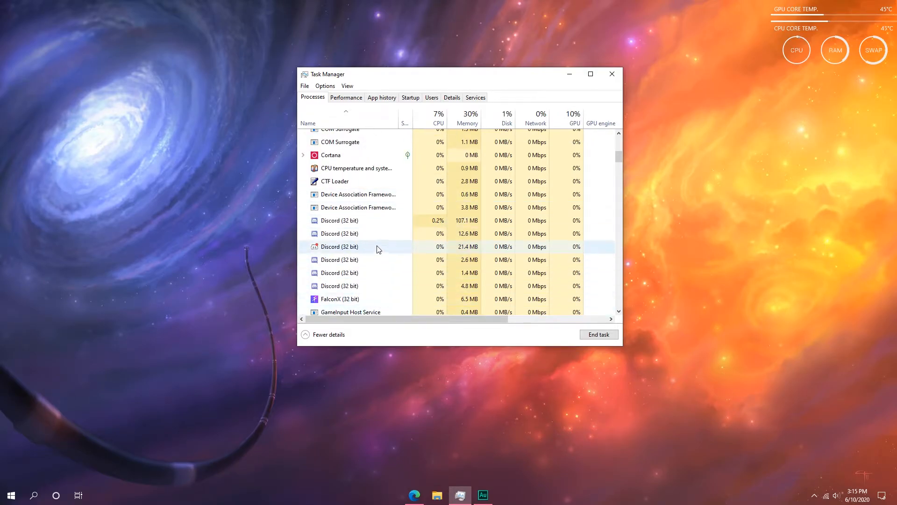
End the Discord (32 bit) process that uses the most memory.
click(354, 246)
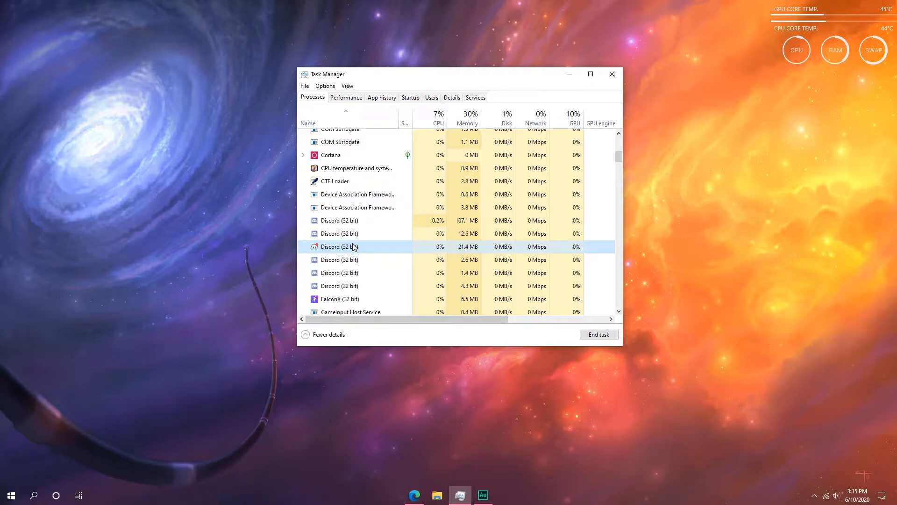
click(346, 220)
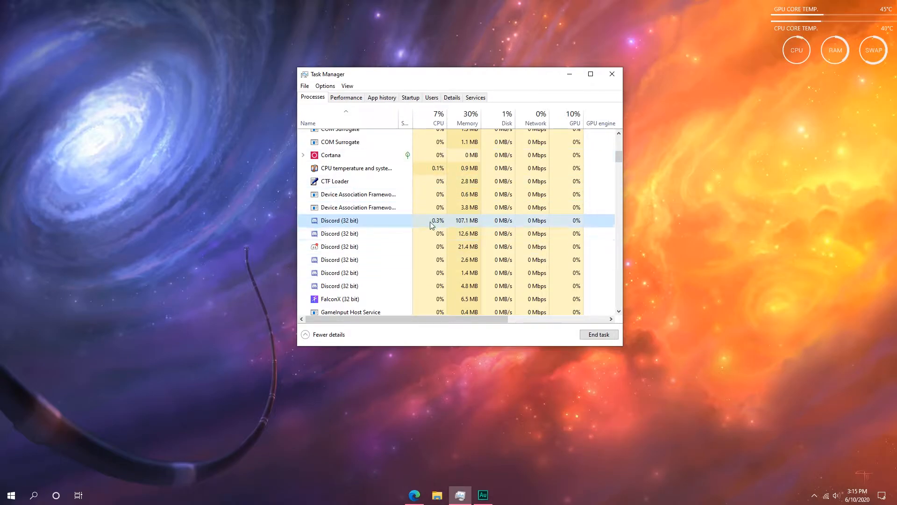
right_click(341, 222)
click(379, 228)
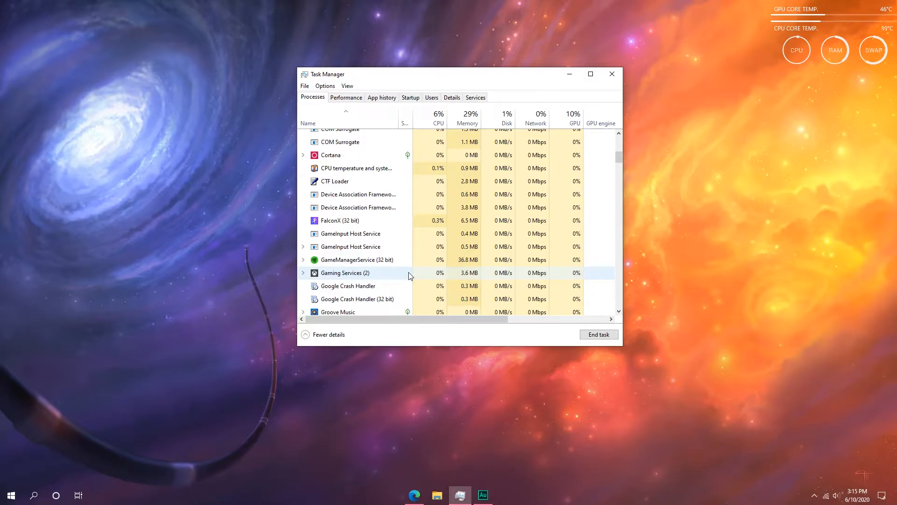
Check the FalconX, GameManagerService and topmost background processes, and close Task Manager.
click(370, 221)
click(369, 261)
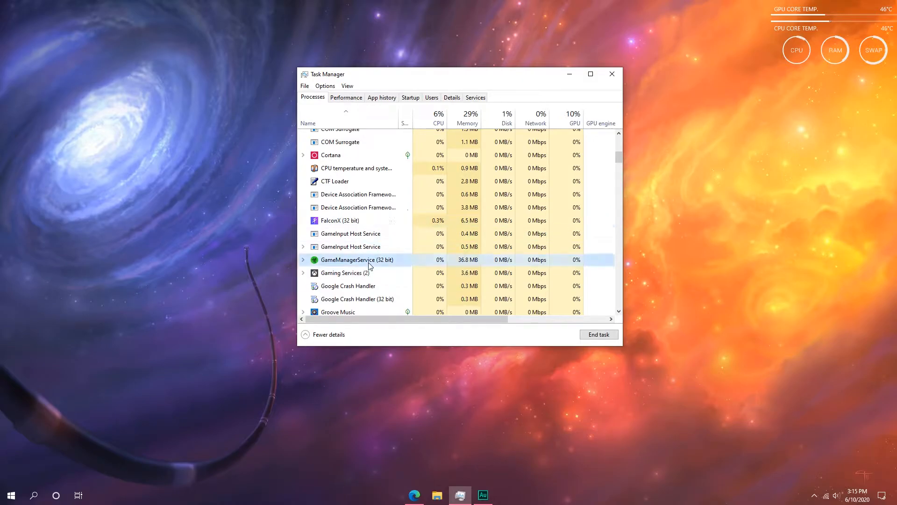
scroll(369, 264, down, 1)
scroll(370, 264, up, 3)
scroll(369, 266, up, 3)
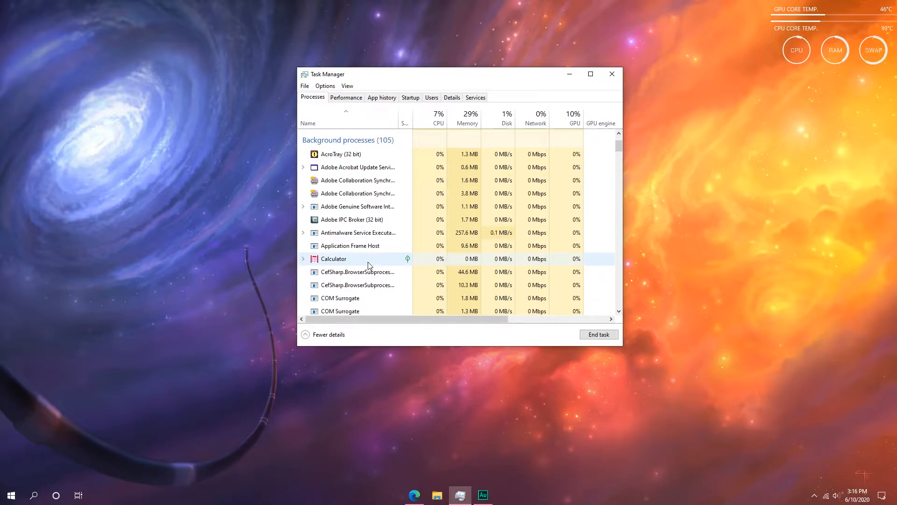
click(620, 76)
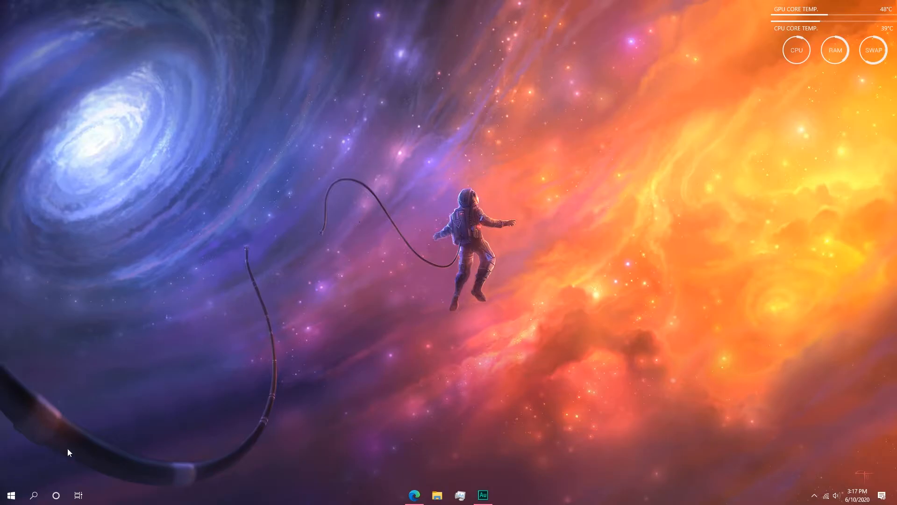
Search Windows for "power plan", open the power plan choices and activate the Balanced (recommended) plan.
click(35, 496)
text(p)
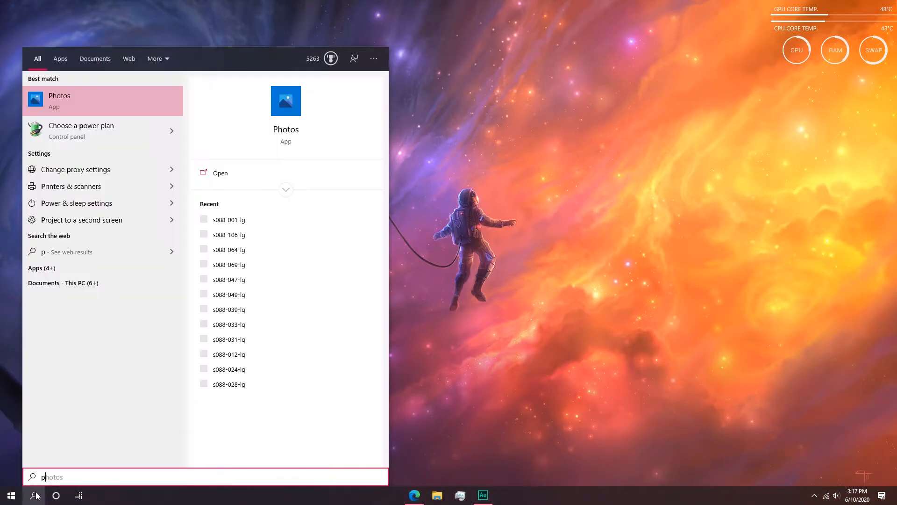
text(ower plan)
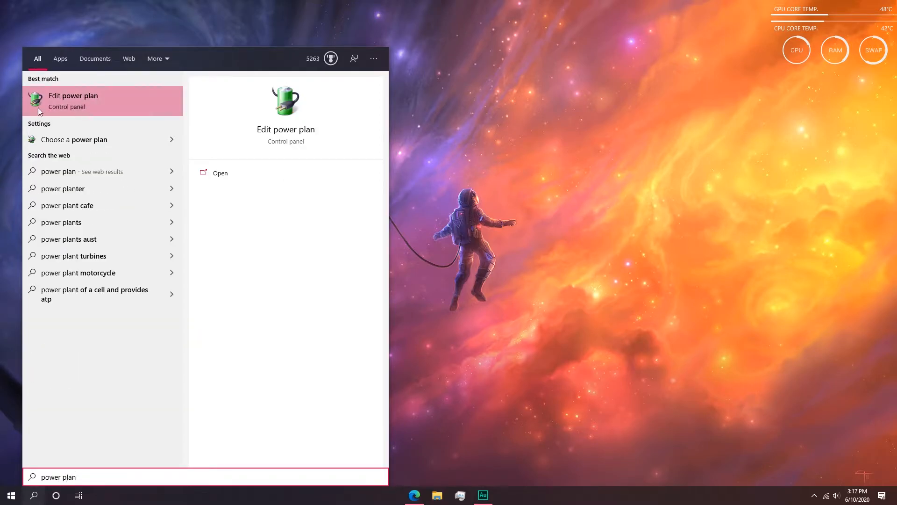
click(57, 144)
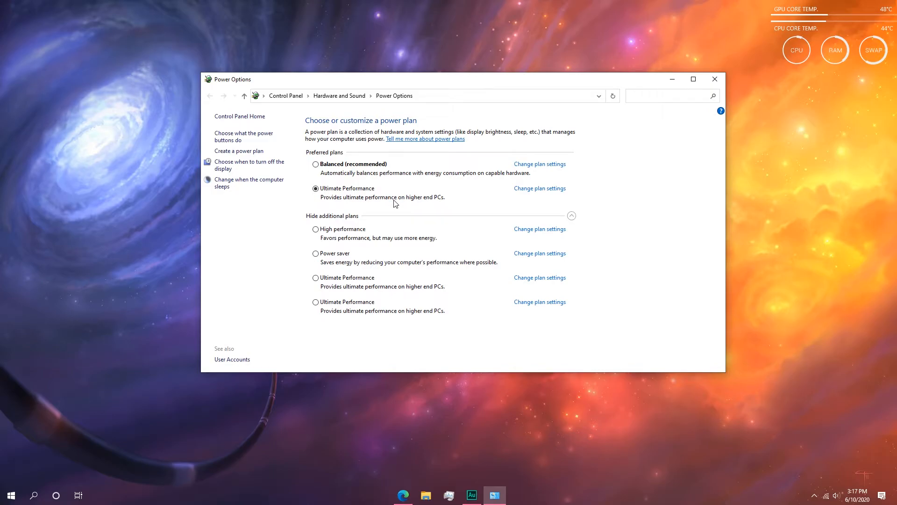
click(316, 164)
Switch to Task Manager and place its window so that the Power Options plan list stays readable beside it.
click(450, 495)
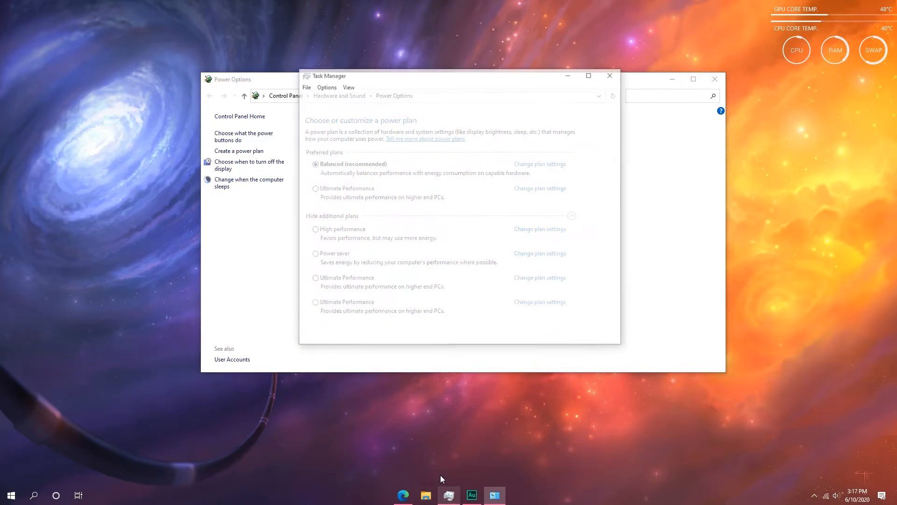
drag(417, 75, 602, 102)
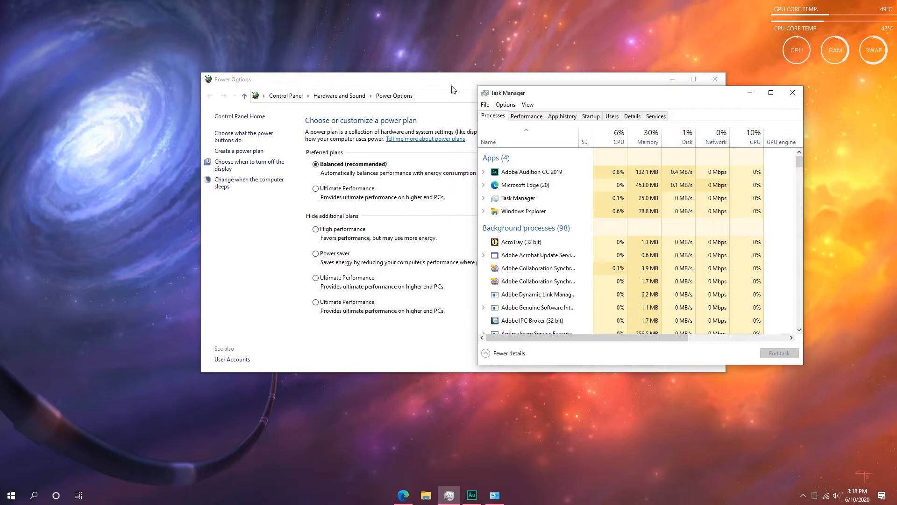
Close Task Manager and Power Options, and bring up Cortana for a brief look before dismissing it.
click(793, 93)
click(715, 79)
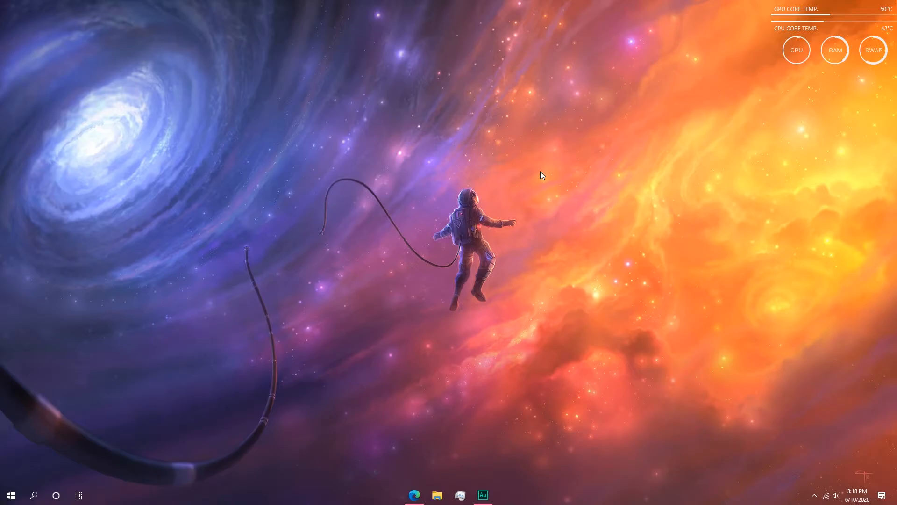
click(55, 495)
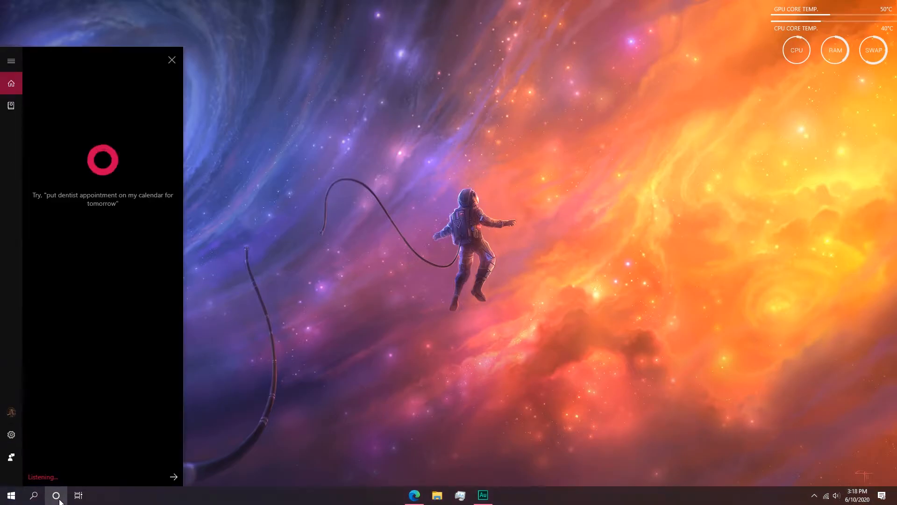
click(500, 261)
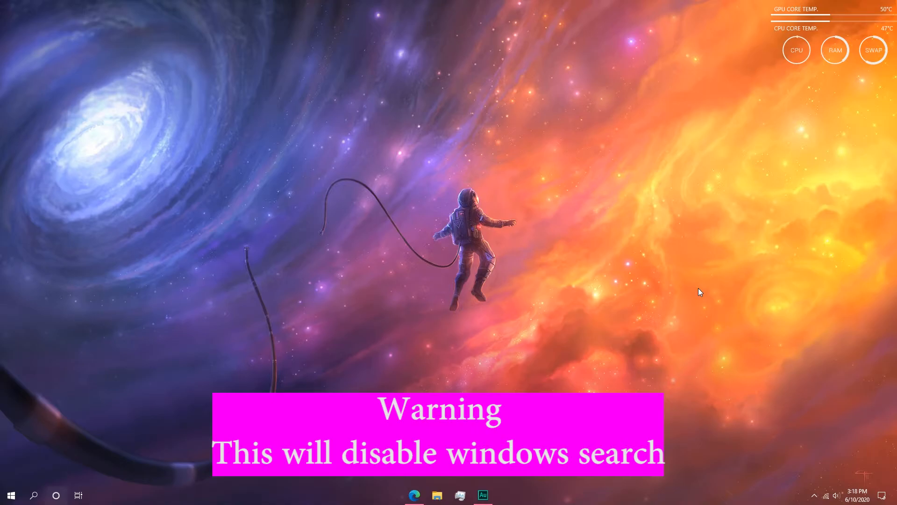
Launch Registry Editor by running "regedit" and move its window nearer the middle of the desktop.
key(super+r)
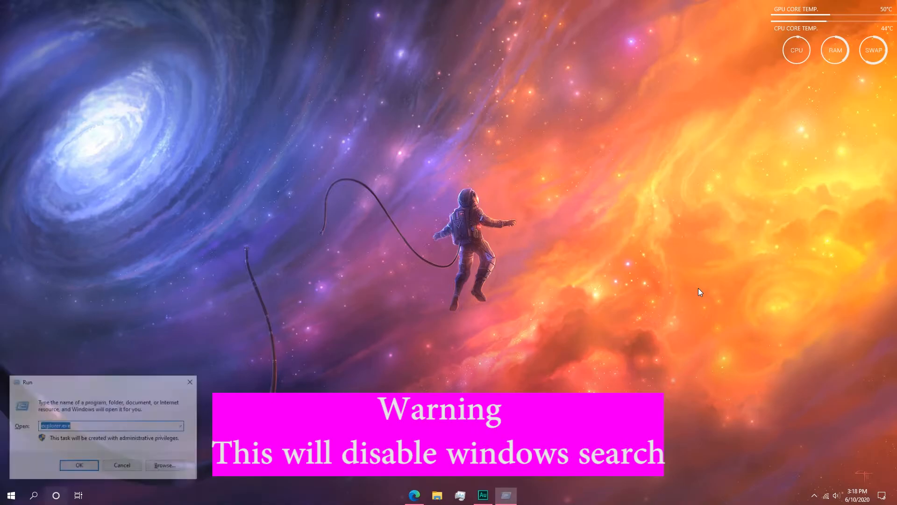
mouse_move(52, 388)
mouse_down()
mouse_move(172, 290)
mouse_move(52, 341)
mouse_move(49, 391)
mouse_up()
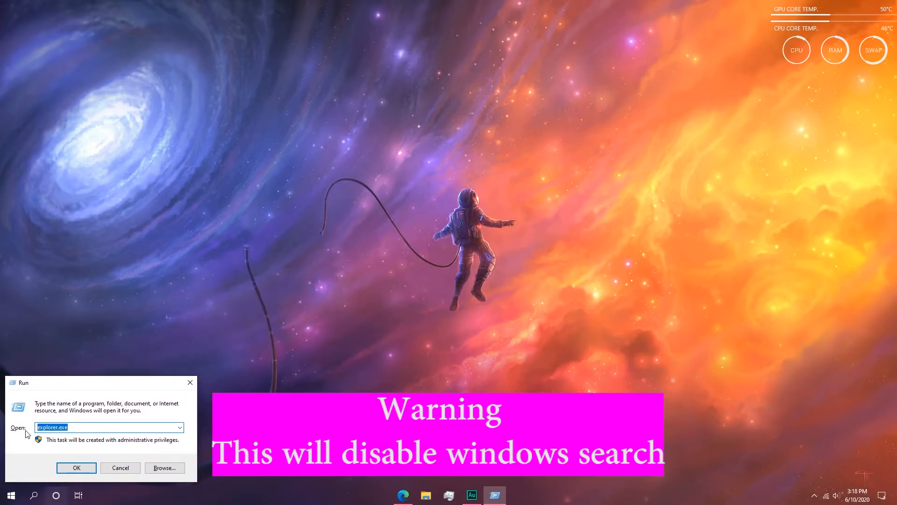
text(regedit)
key(Return)
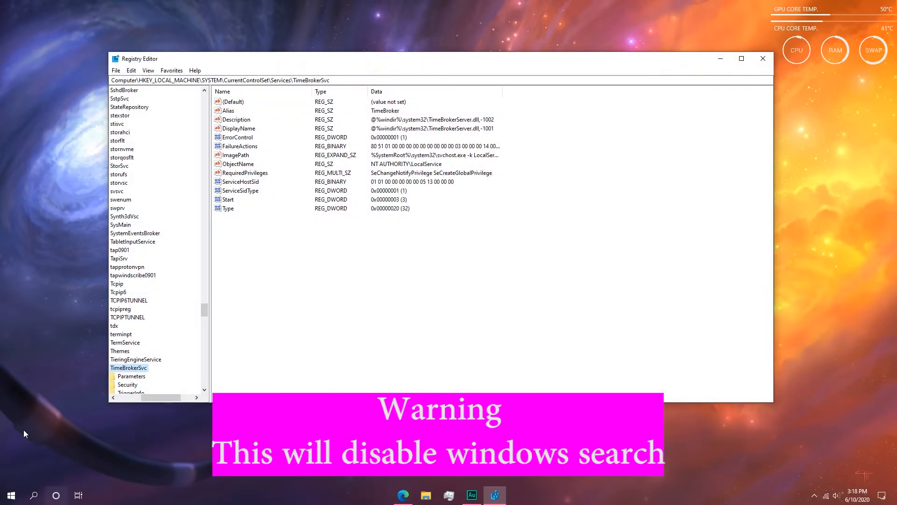
drag(437, 59, 530, 77)
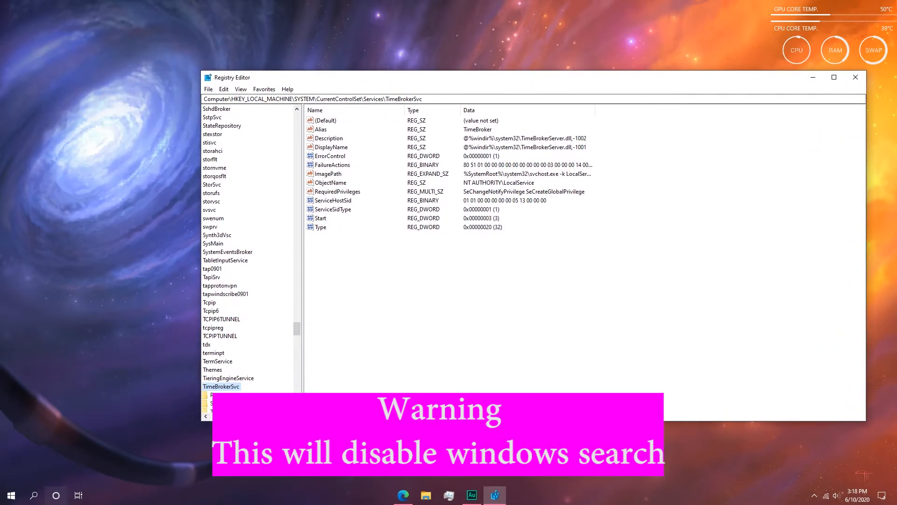
Return to the root of the registry tree and expand the HKEY_LOCAL_MACHINE hive.
drag(261, 416, 246, 416)
drag(299, 327, 308, 94)
double_click(241, 134)
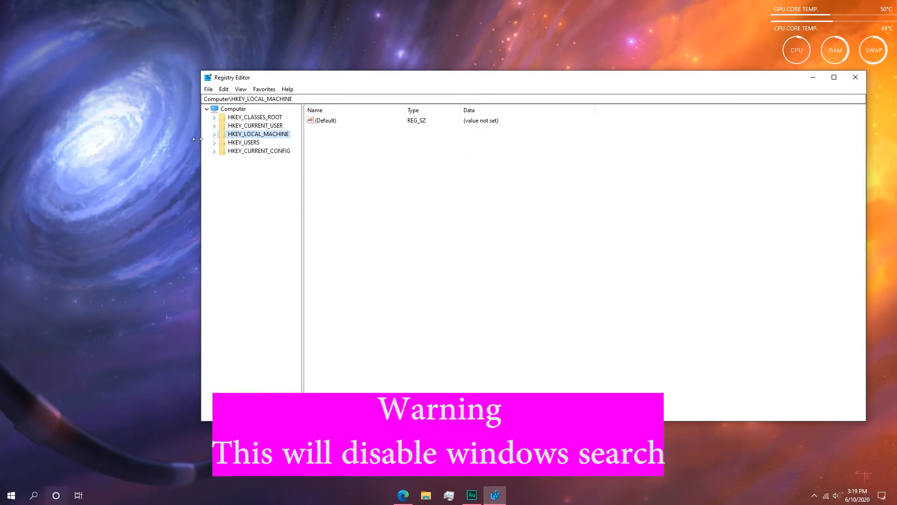
click(229, 110)
click(231, 118)
click(230, 111)
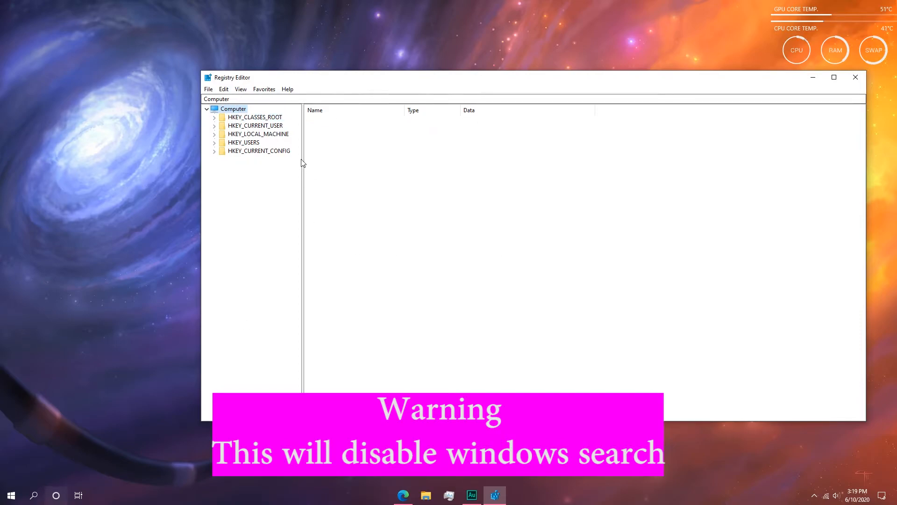
click(233, 135)
click(214, 134)
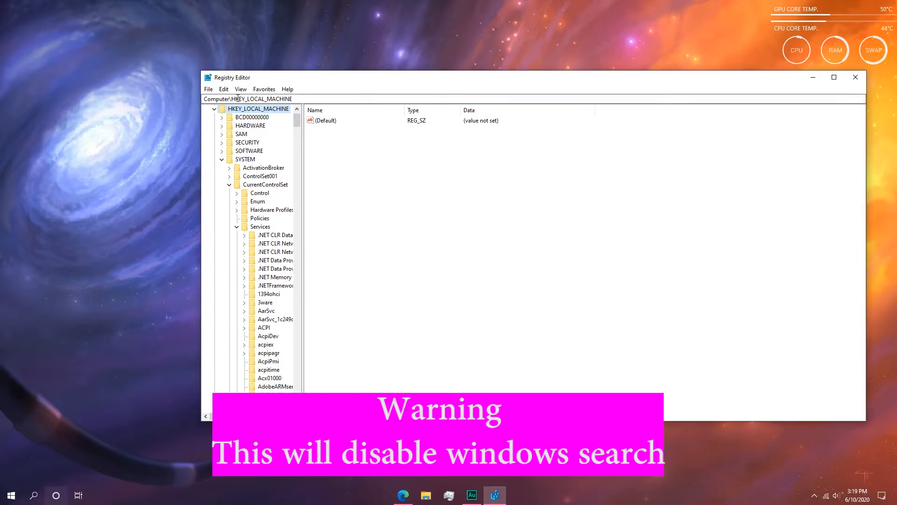
Go through SYSTEM, CurrentControlSet and Services in the registry tree and select the TimeBrokerSvc key.
click(245, 160)
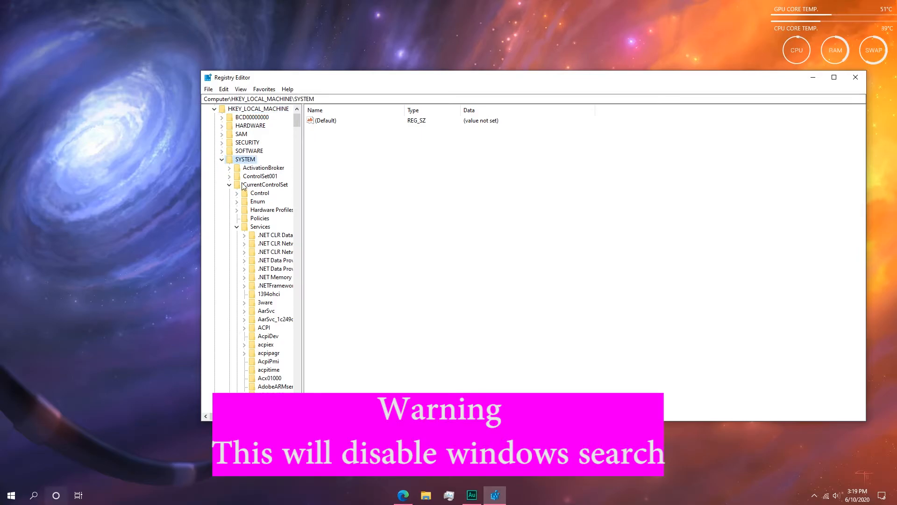
click(264, 188)
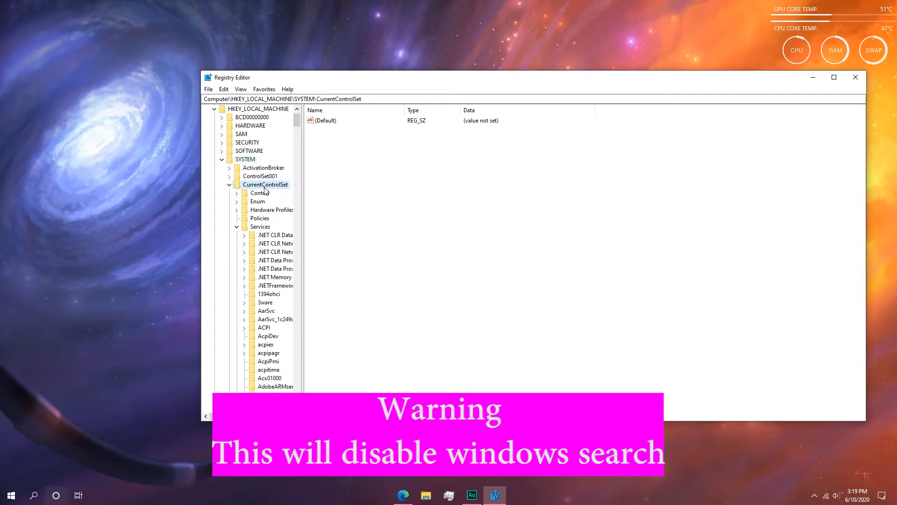
click(252, 230)
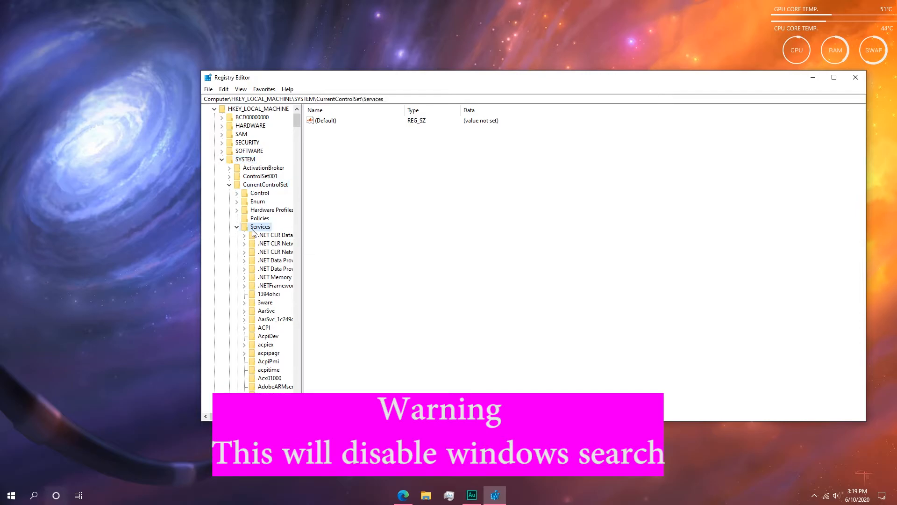
scroll(265, 237, down, 20)
drag(297, 143, 295, 343)
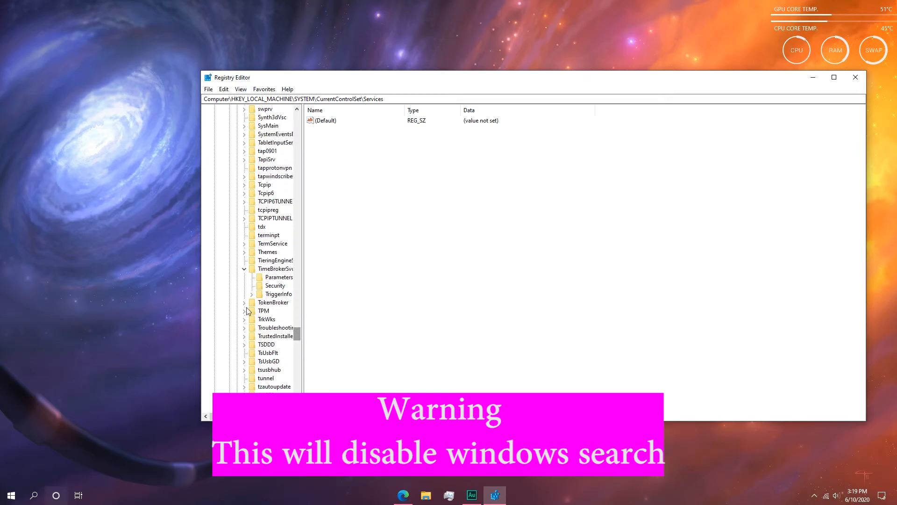
click(278, 270)
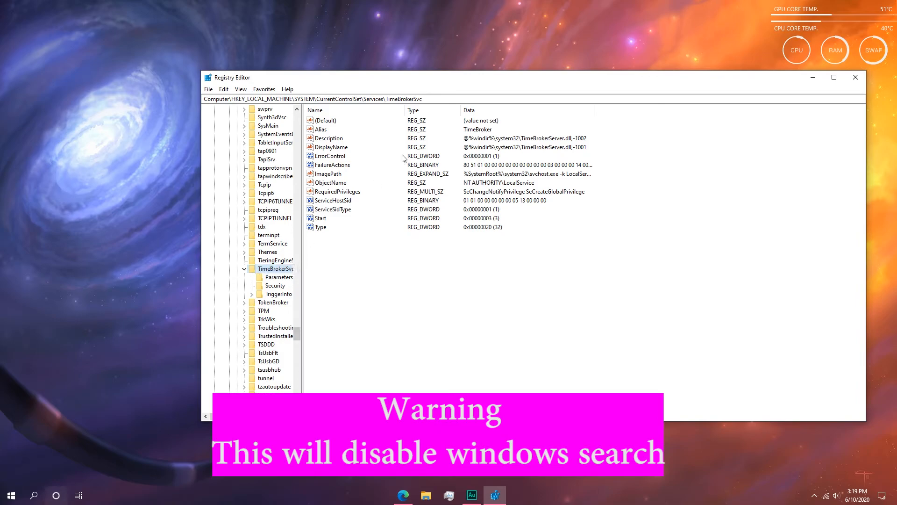
drag(420, 80, 361, 79)
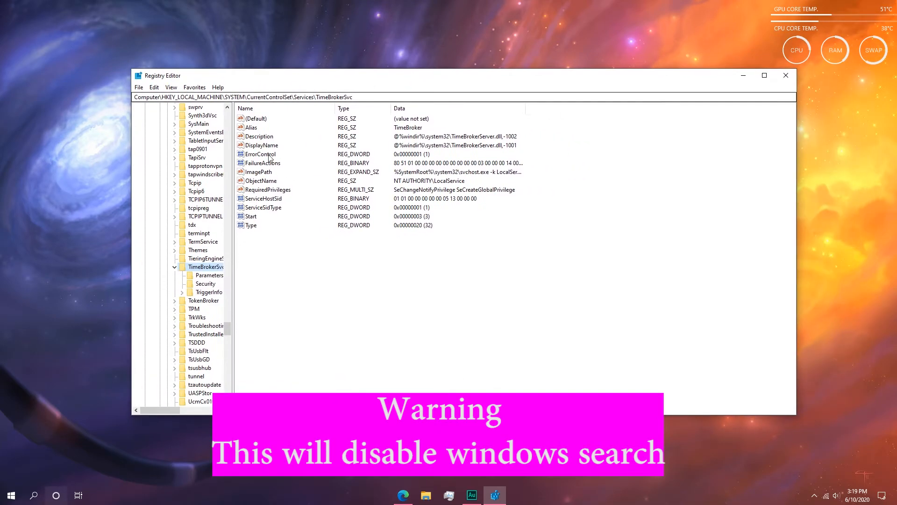
mouse_move(257, 255)
mouse_down()
mouse_move(259, 109)
mouse_move(254, 271)
mouse_up()
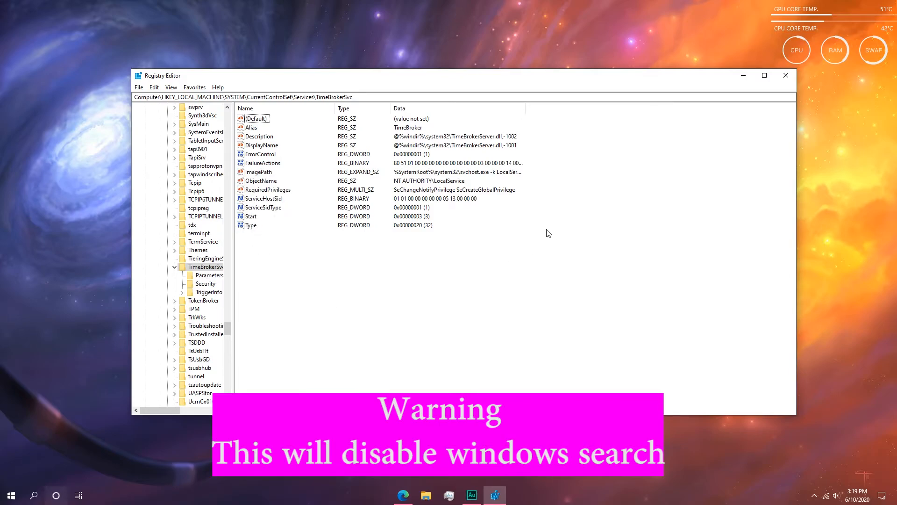
Try to set the Start value of TimeBrokerSvc to 4, and dismiss the edit dialog without saving.
click(251, 216)
click(261, 237)
click(256, 217)
right_click(254, 216)
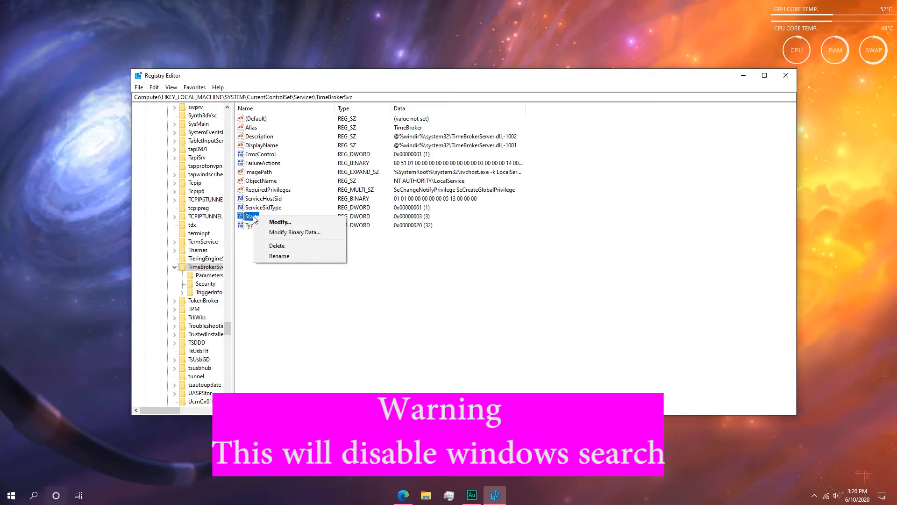
click(278, 223)
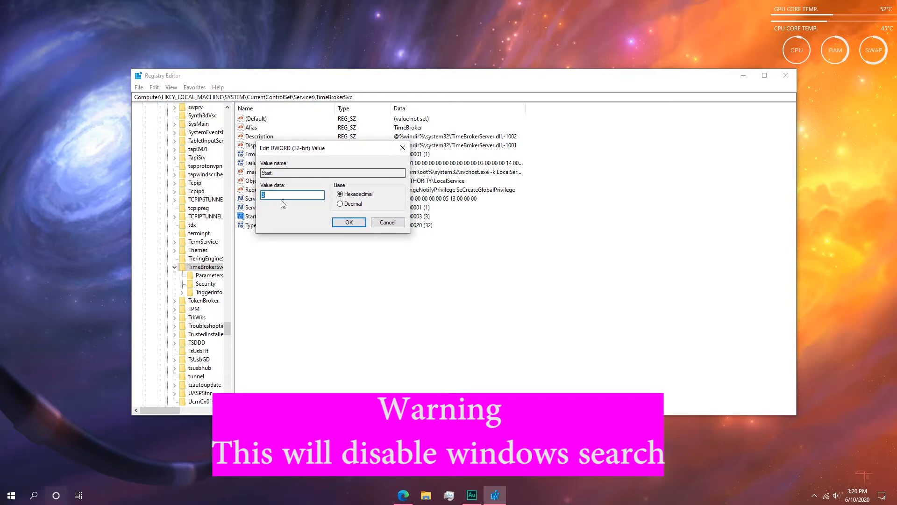
text(4)
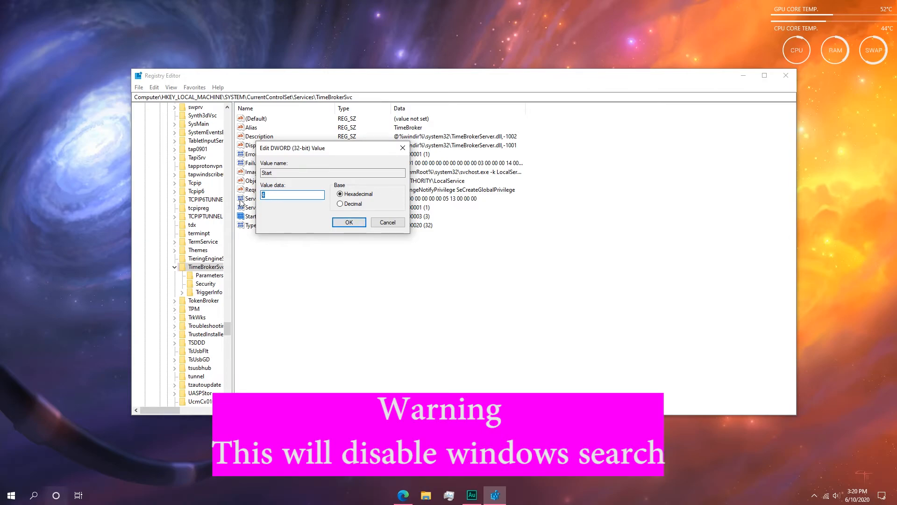
click(405, 148)
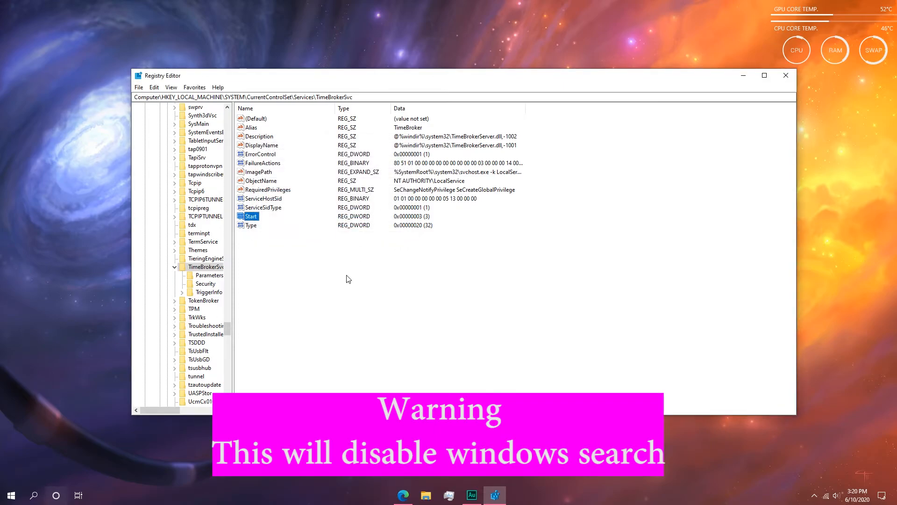
Reopen the Start value of TimeBrokerSvc for editing.
right_click(248, 219)
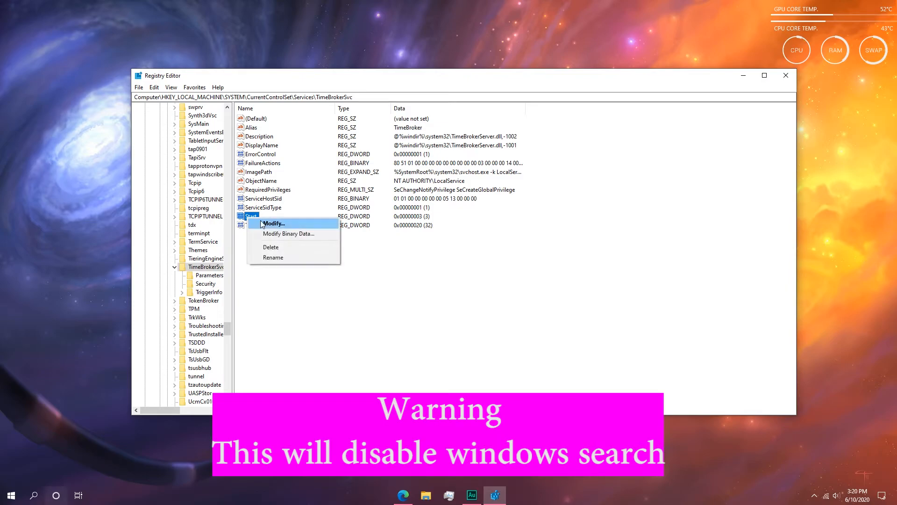
click(280, 223)
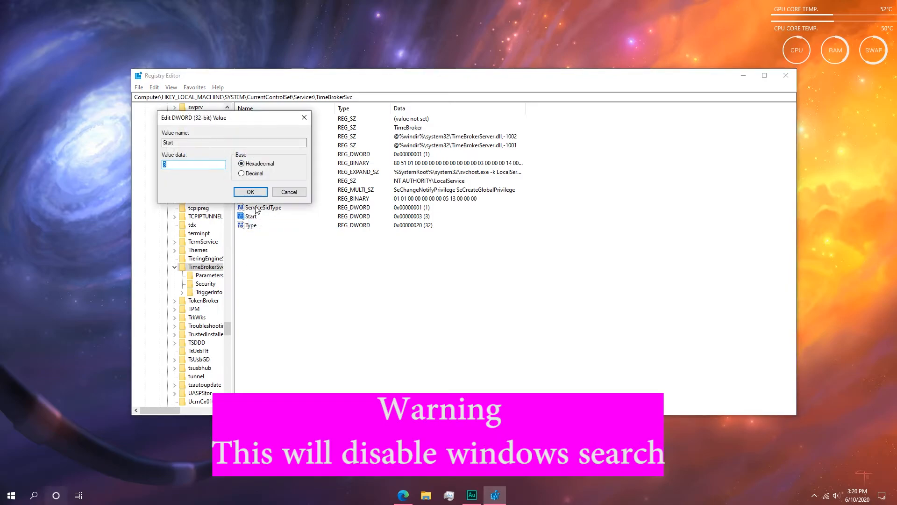
click(286, 194)
right_click(258, 217)
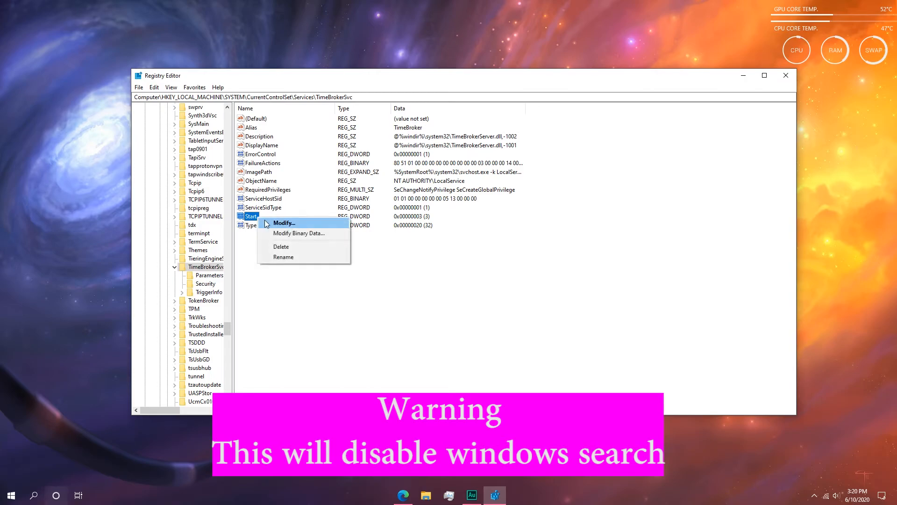
click(266, 222)
click(180, 164)
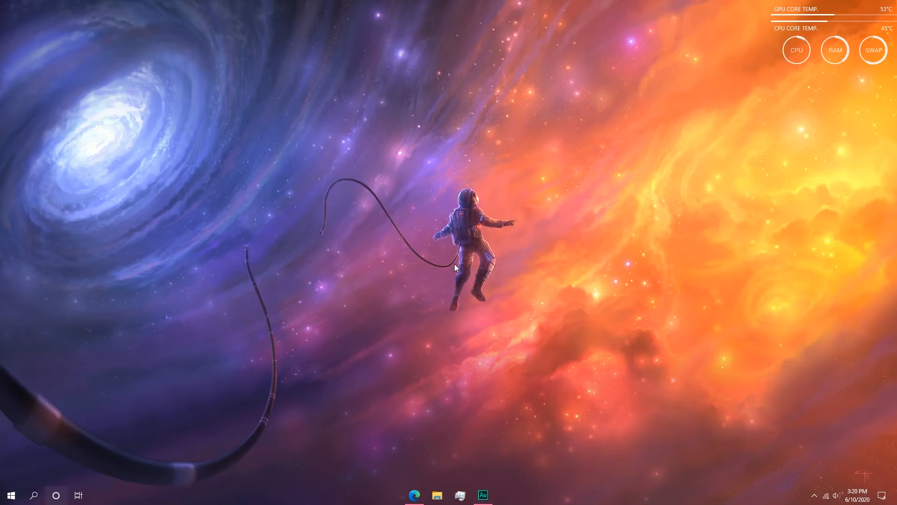
Open Task Manager, move its window nearer the middle of the desktop and show the list of Windows services.
click(461, 495)
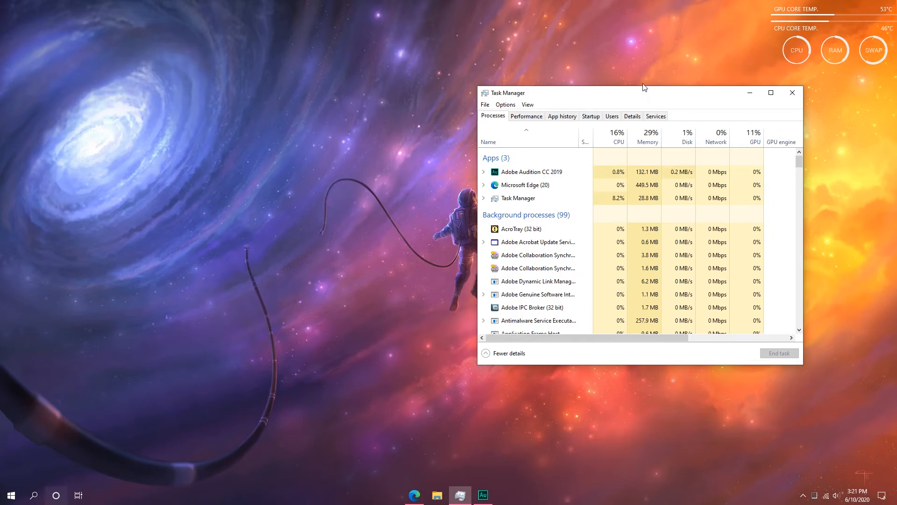
drag(646, 96, 542, 83)
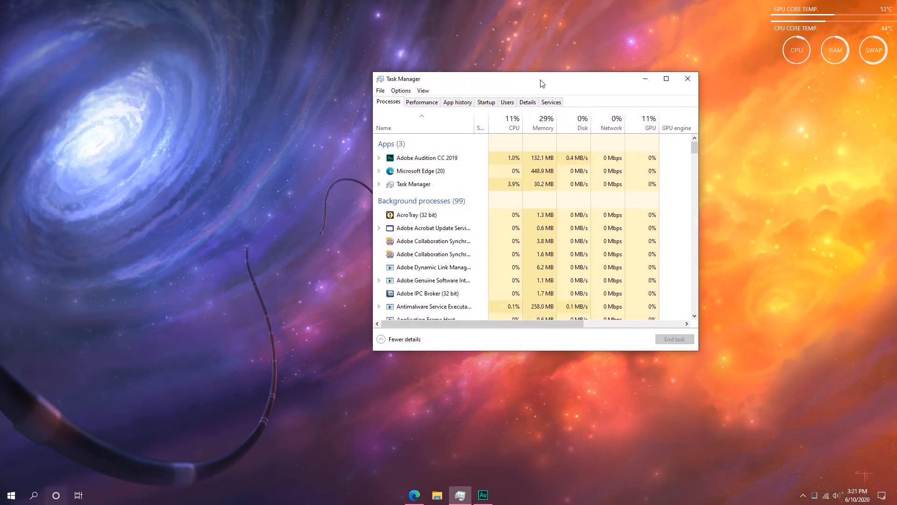
click(527, 103)
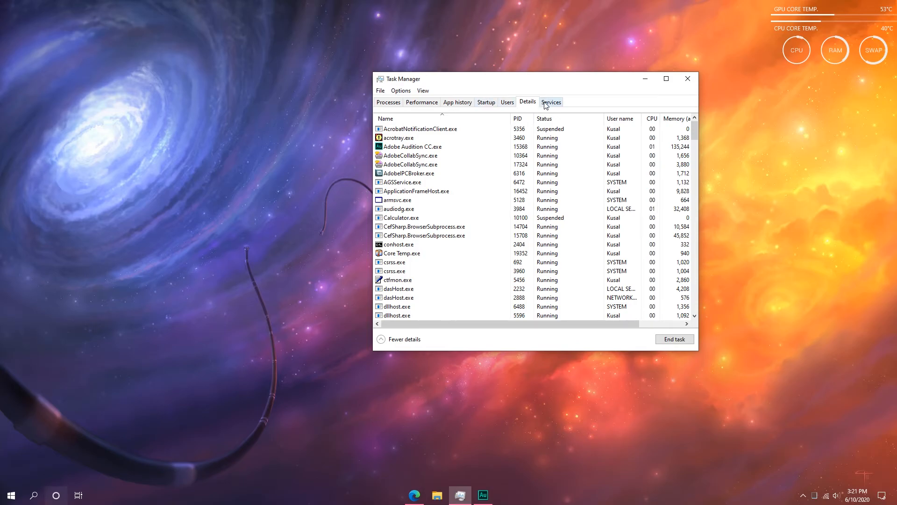
click(549, 103)
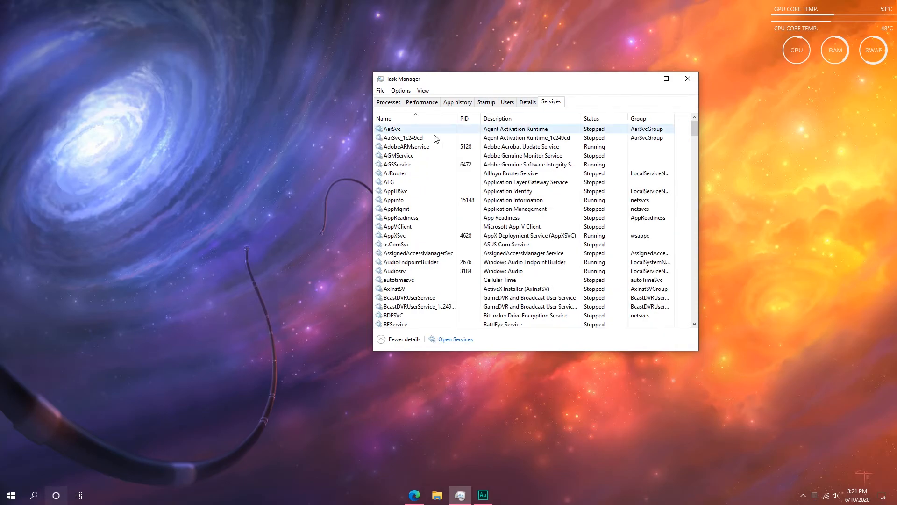
Find the SysMain service in the list and open the Services console from it.
click(432, 168)
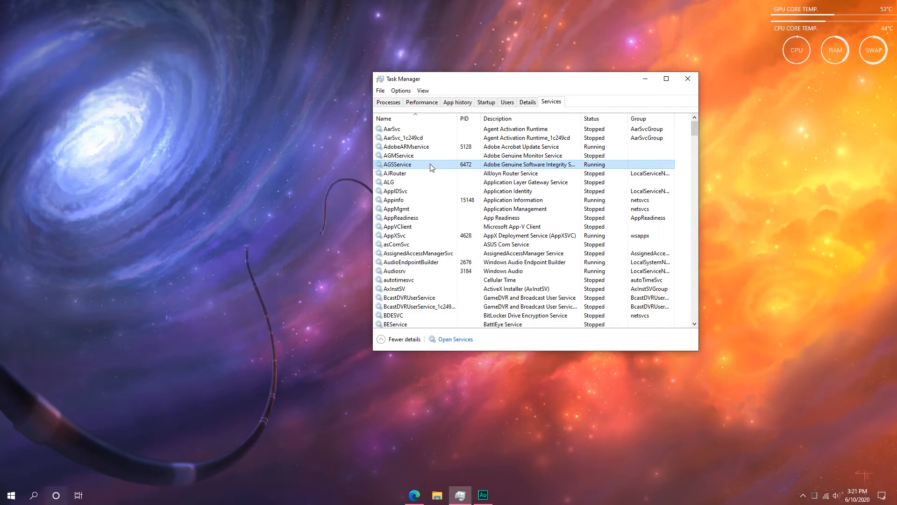
key(s)
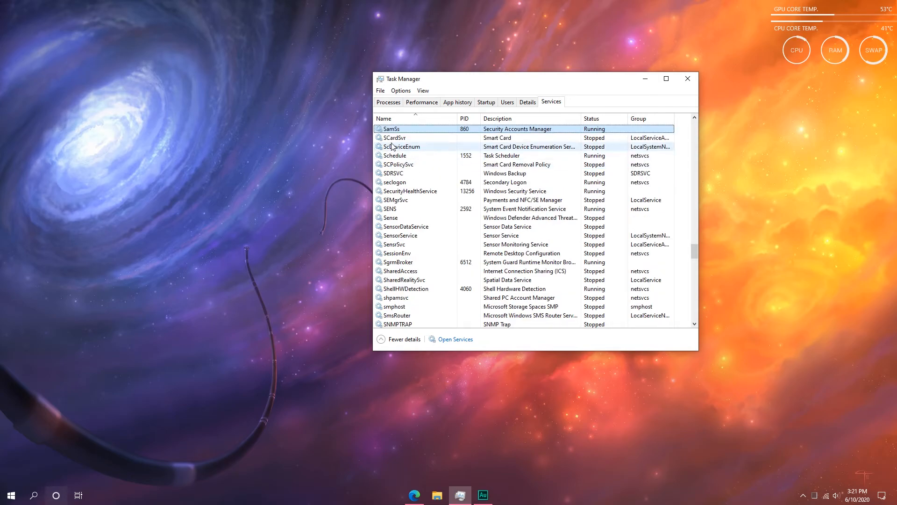
scroll(422, 236, down, 7)
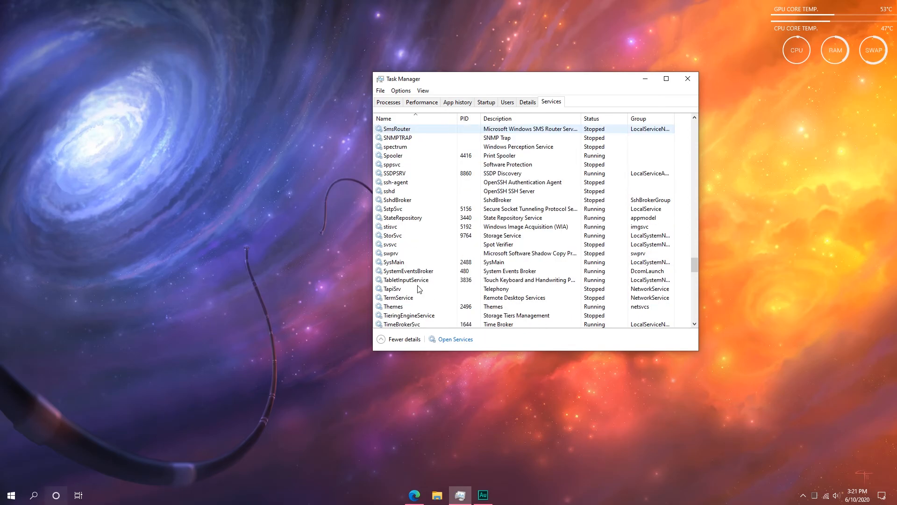
click(397, 262)
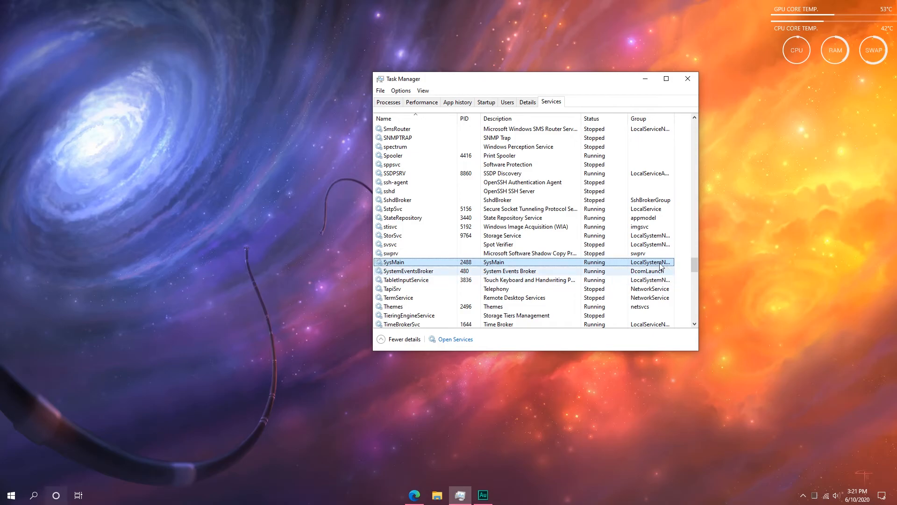
right_click(455, 262)
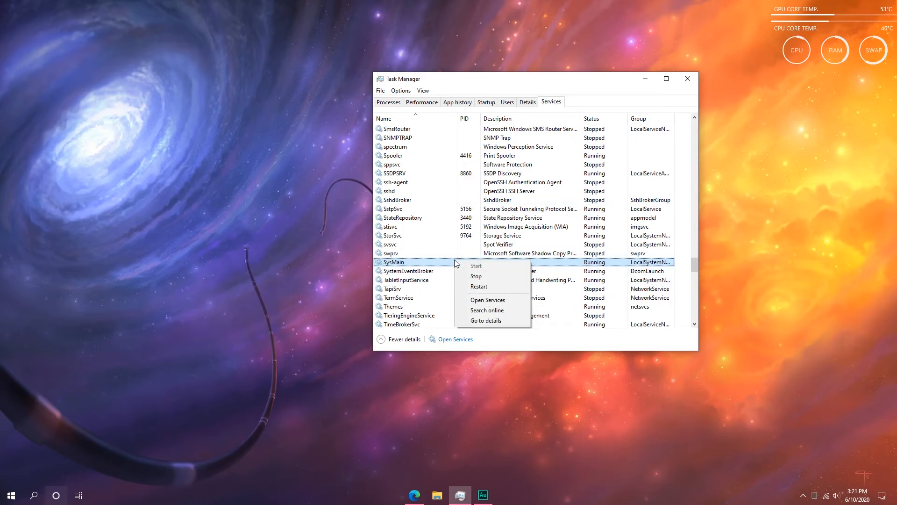
click(465, 300)
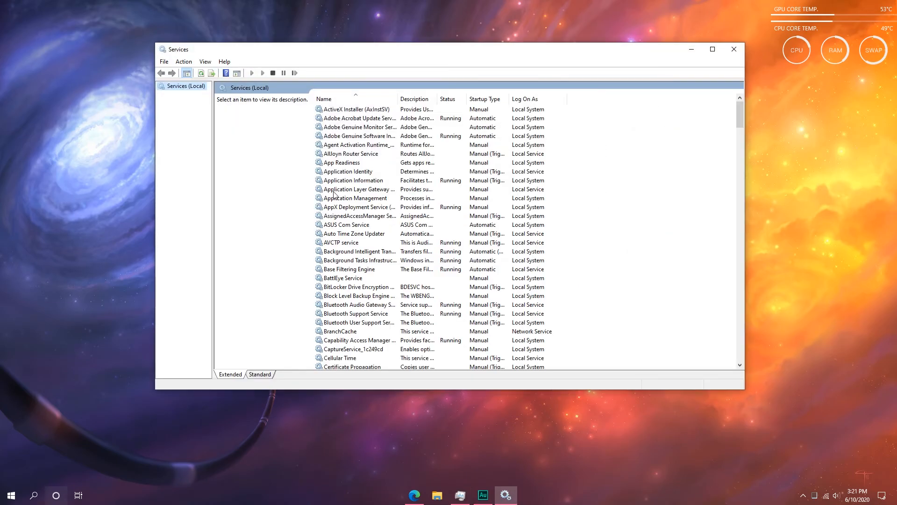
Find the SysMain service in the Services list, open its properties and set its startup type to Disabled.
drag(742, 114, 655, 294)
click(324, 182)
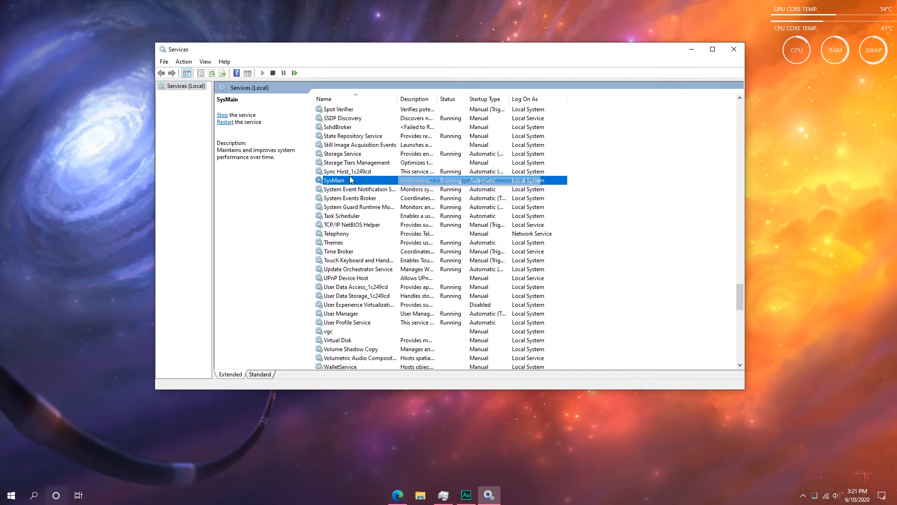
right_click(344, 183)
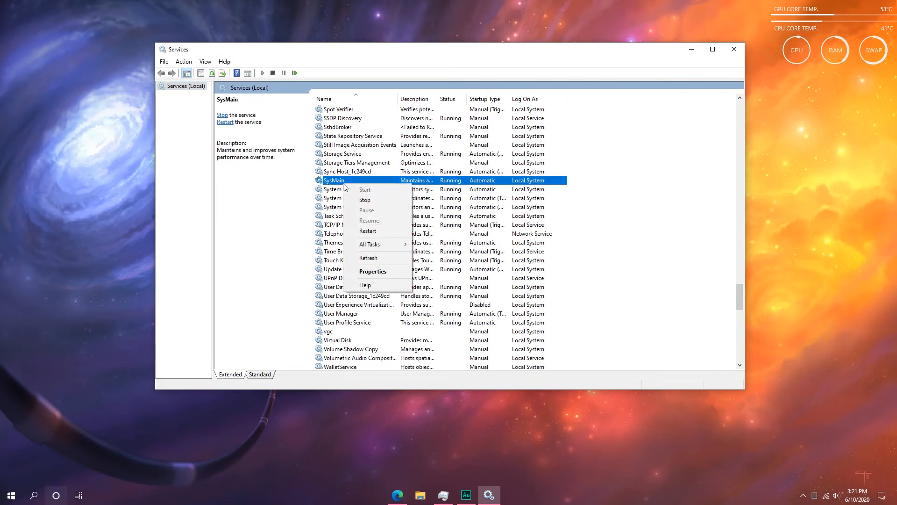
click(374, 271)
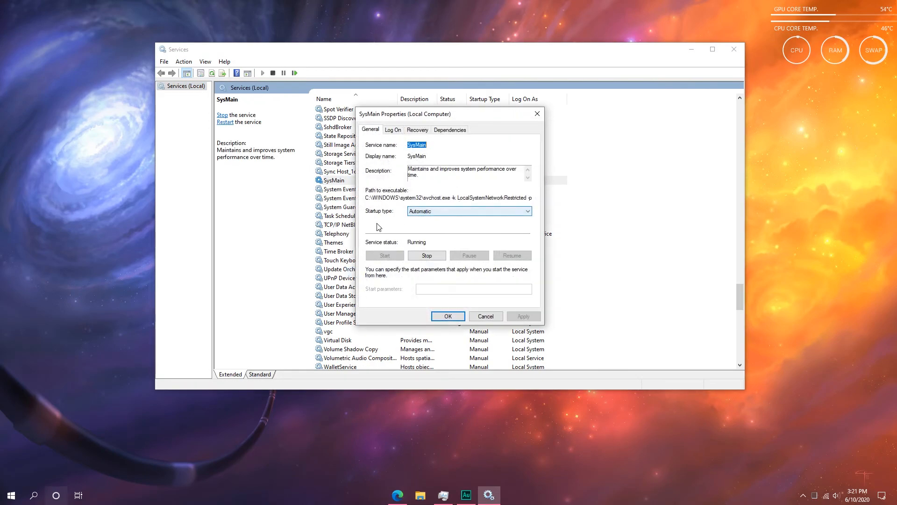
click(469, 211)
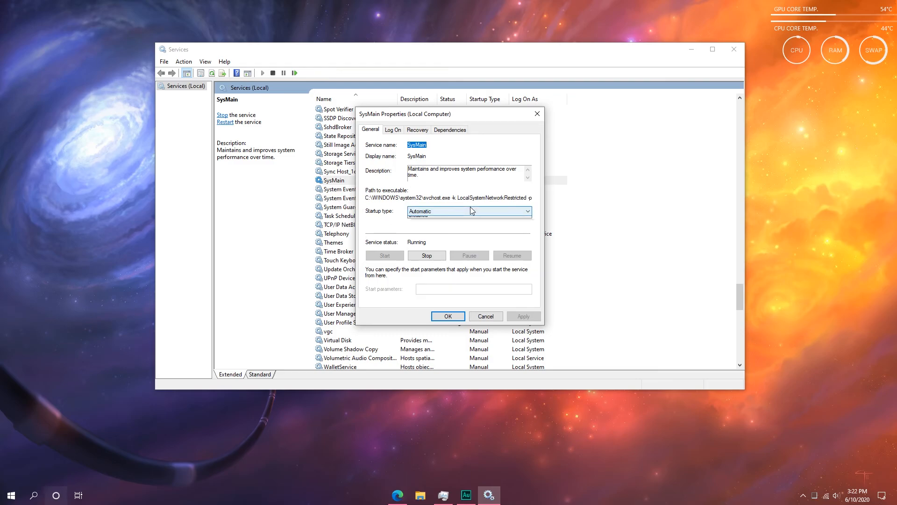
click(417, 238)
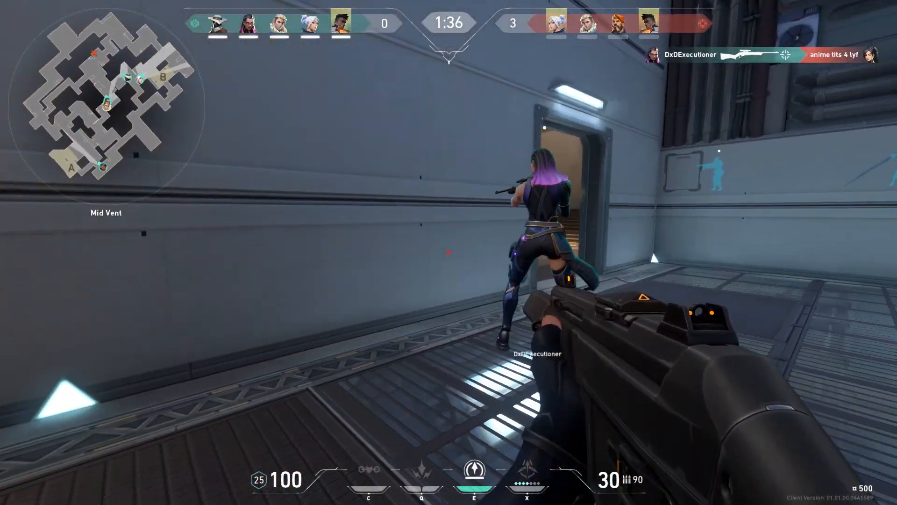
right_click(449, 252)
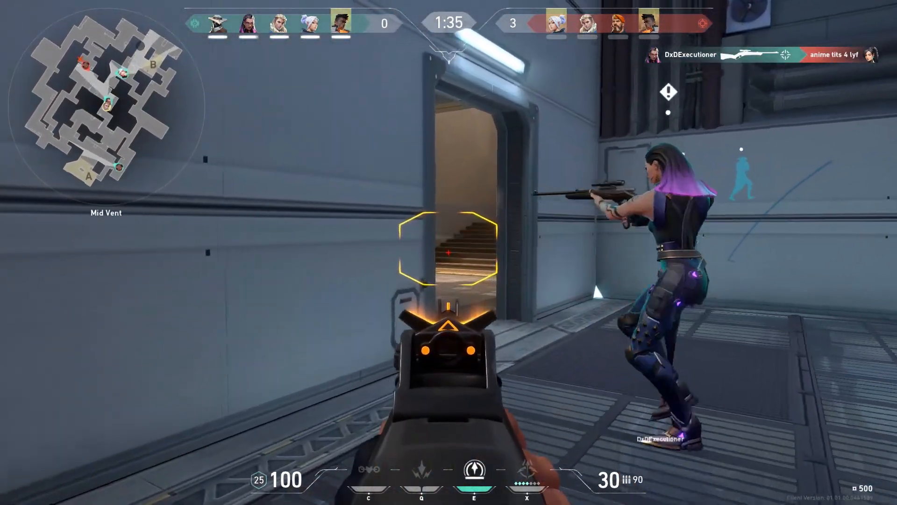
key(e)
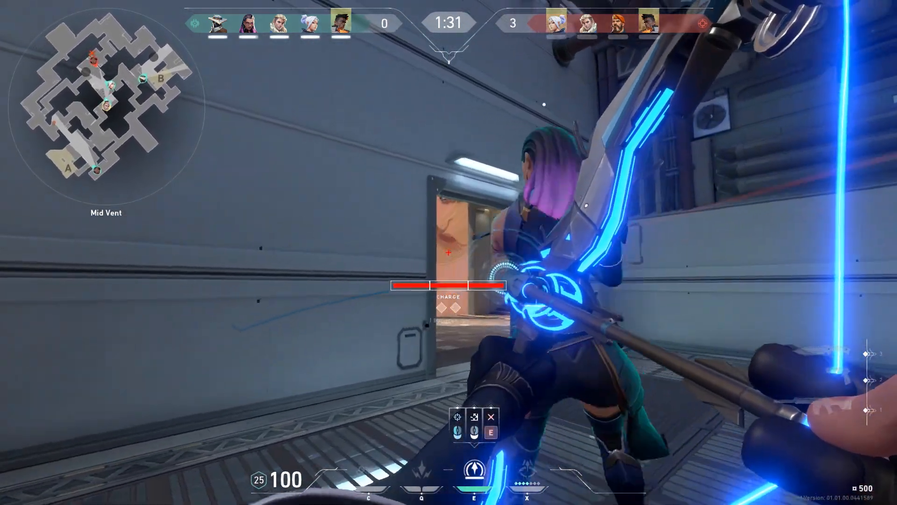
click(448, 253)
key(w)
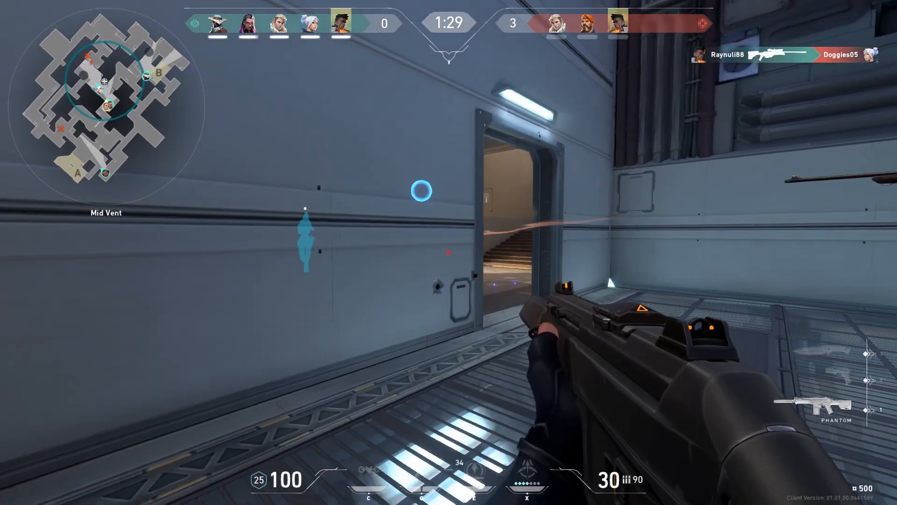
key(s)
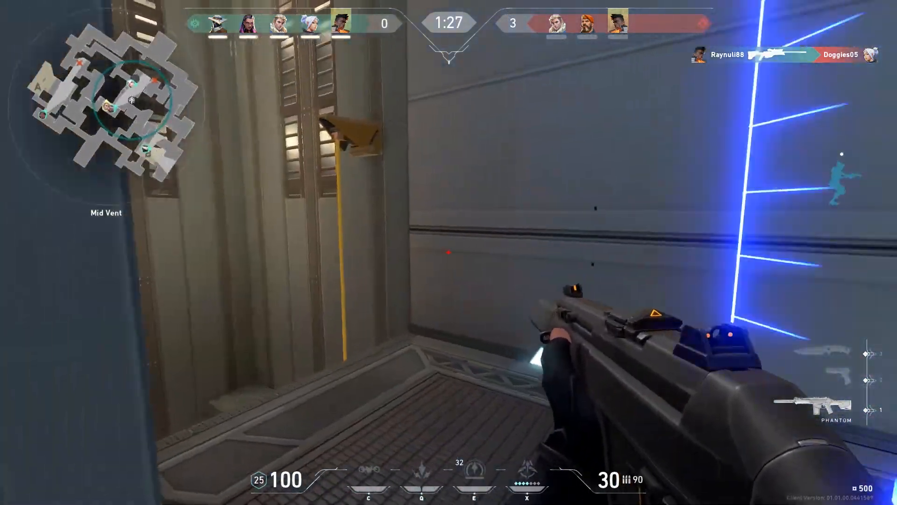